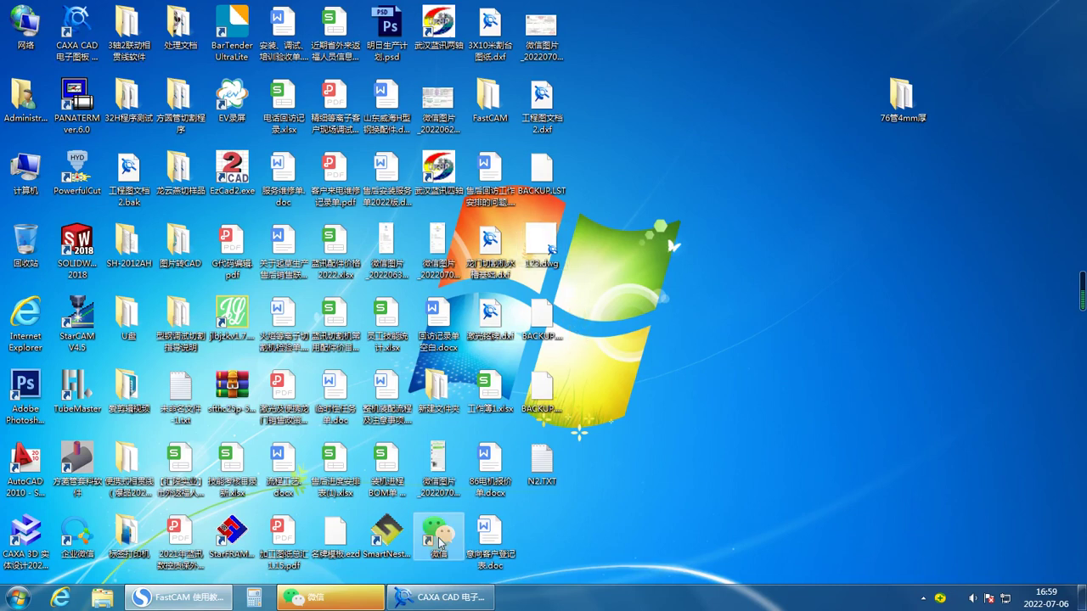
Start Save As for the square plate drawing with file type AutoCAD 2007 Drawing (*.dwg).
{"action": "left_click", "coordinate": [438, 596]}
{"action": "scroll", "coordinate": [580, 327], "scroll_direction": "up", "scroll_amount": 4}
{"action": "scroll", "coordinate": [582, 291], "scroll_direction": "down", "scroll_amount": 4}
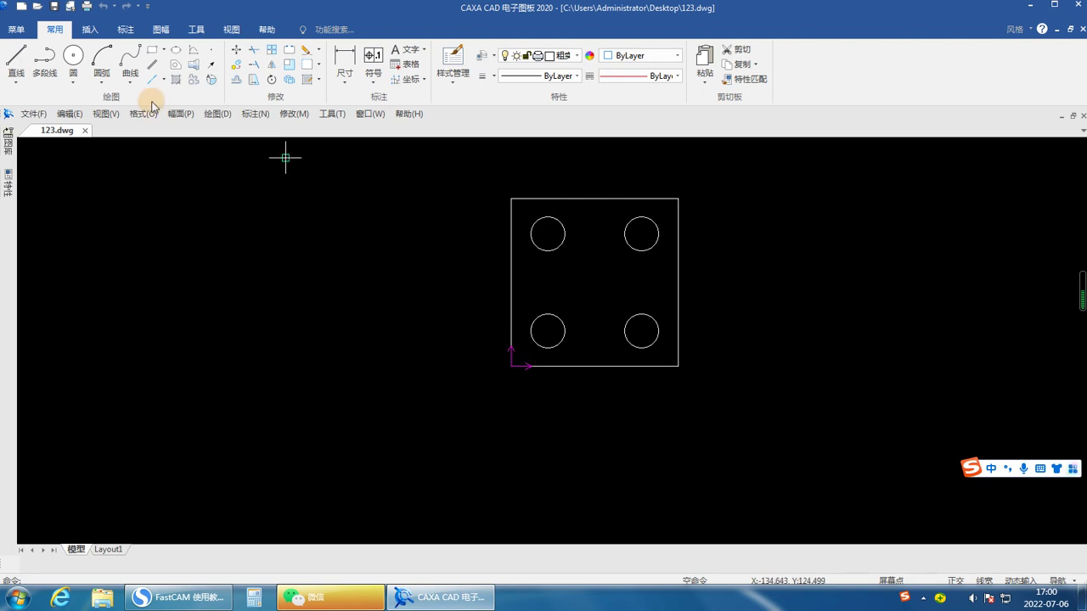
{"action": "left_click", "coordinate": [17, 32]}
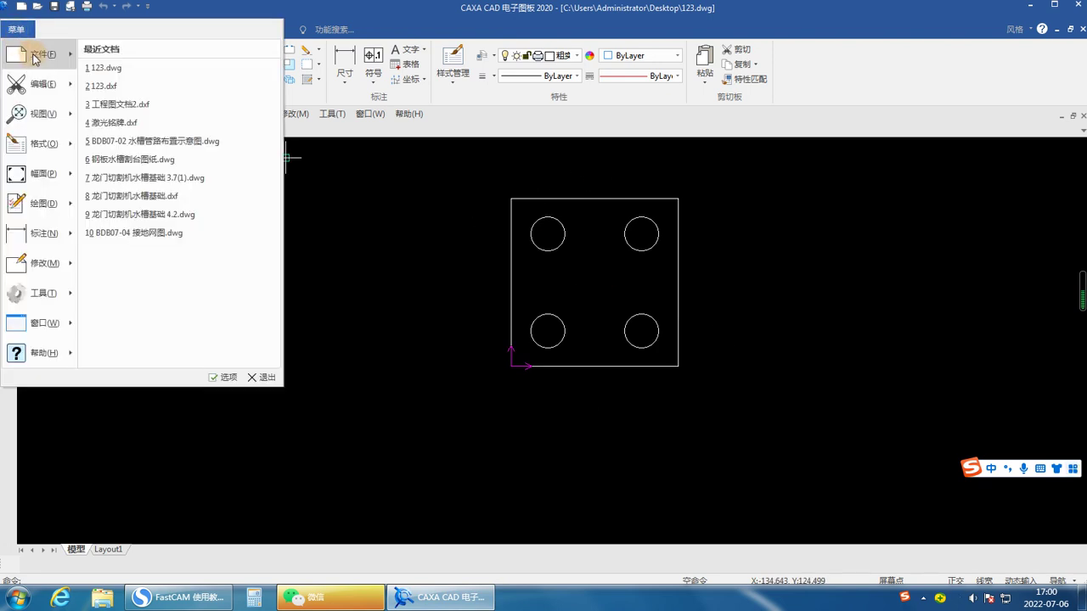
{"action": "mouse_move", "coordinate": [39, 54]}
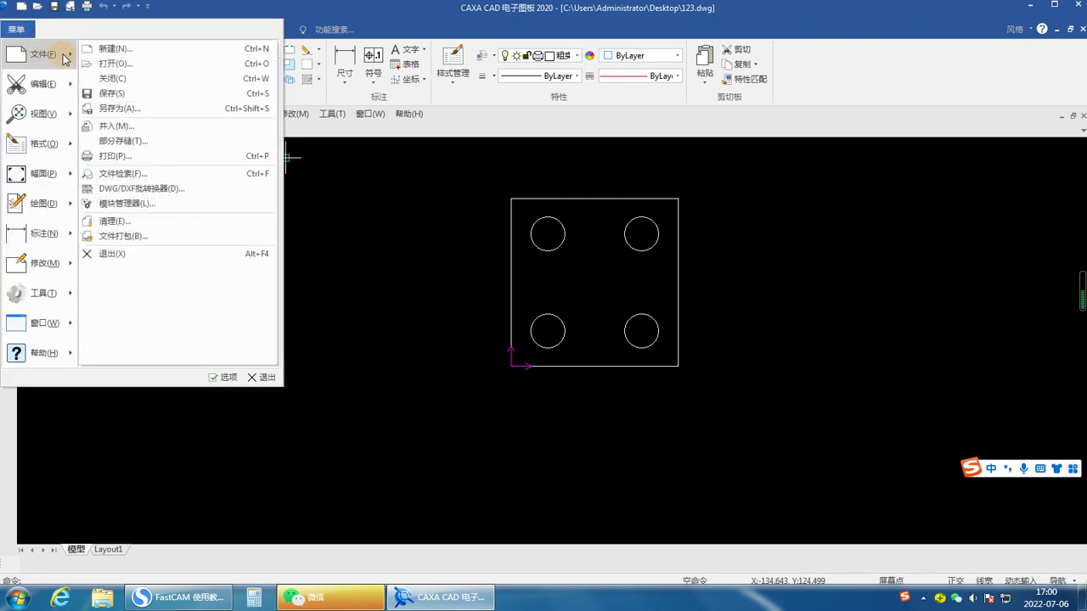
{"action": "left_click", "coordinate": [120, 108]}
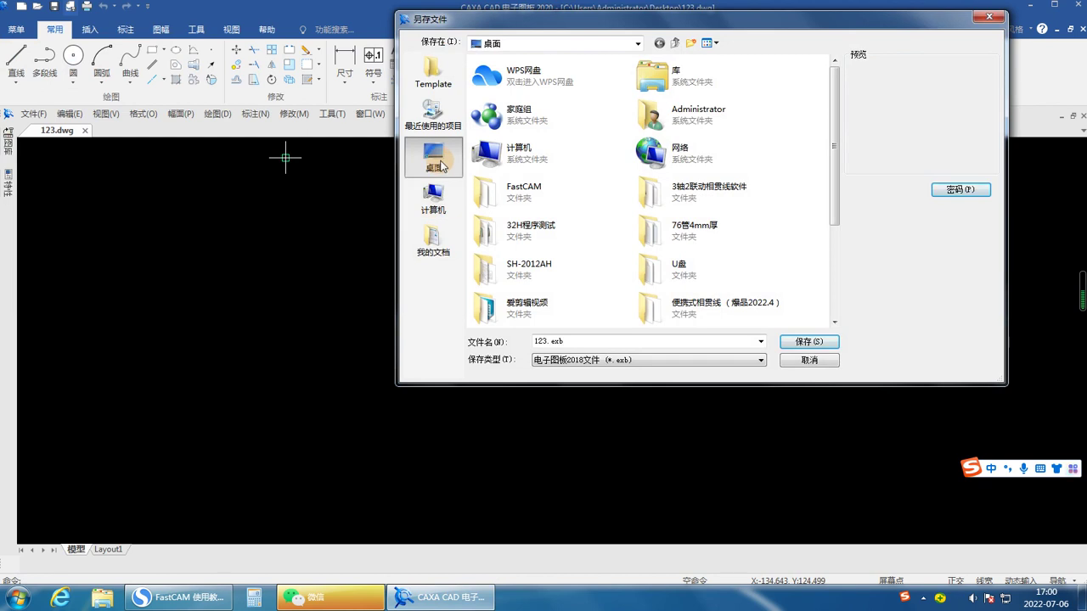
{"action": "left_click", "coordinate": [760, 361]}
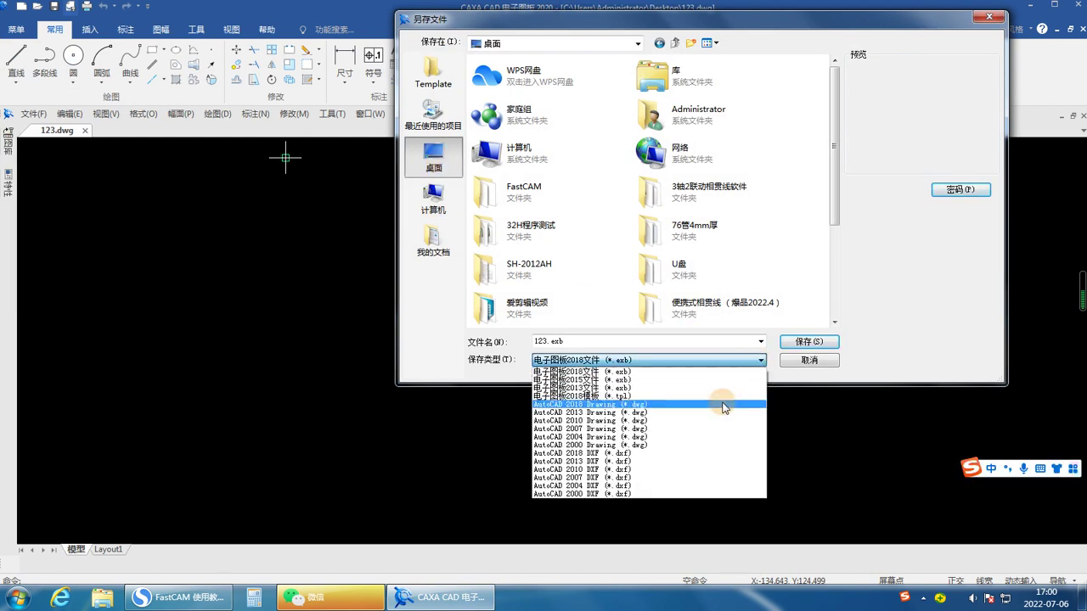
{"action": "left_click", "coordinate": [686, 429]}
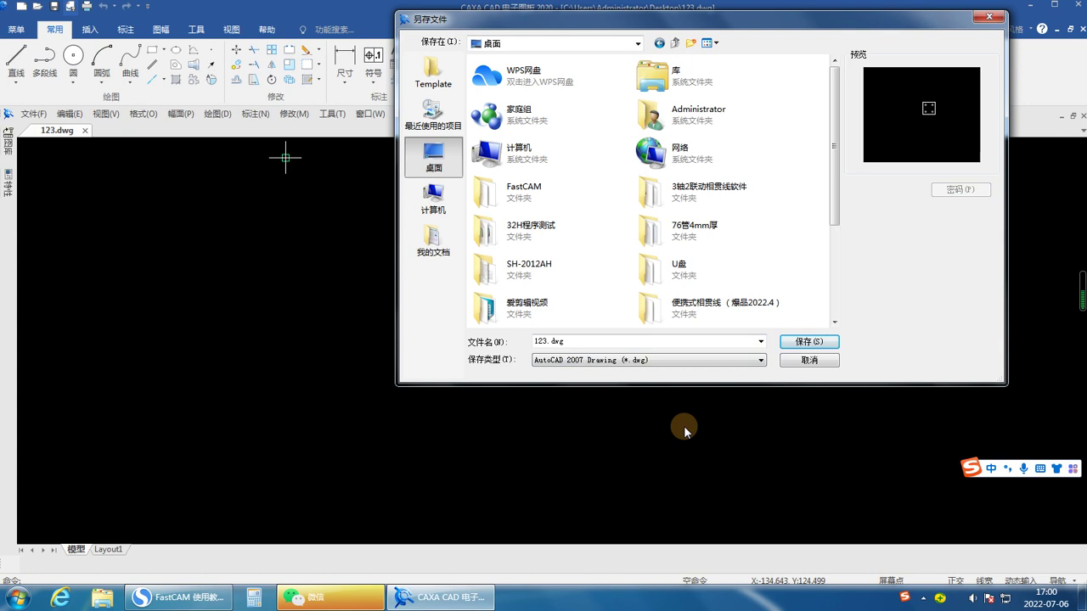
Rename the file from 123 to 456 and save it as 456.dwg on the desktop.
{"action": "double_click", "coordinate": [545, 341]}
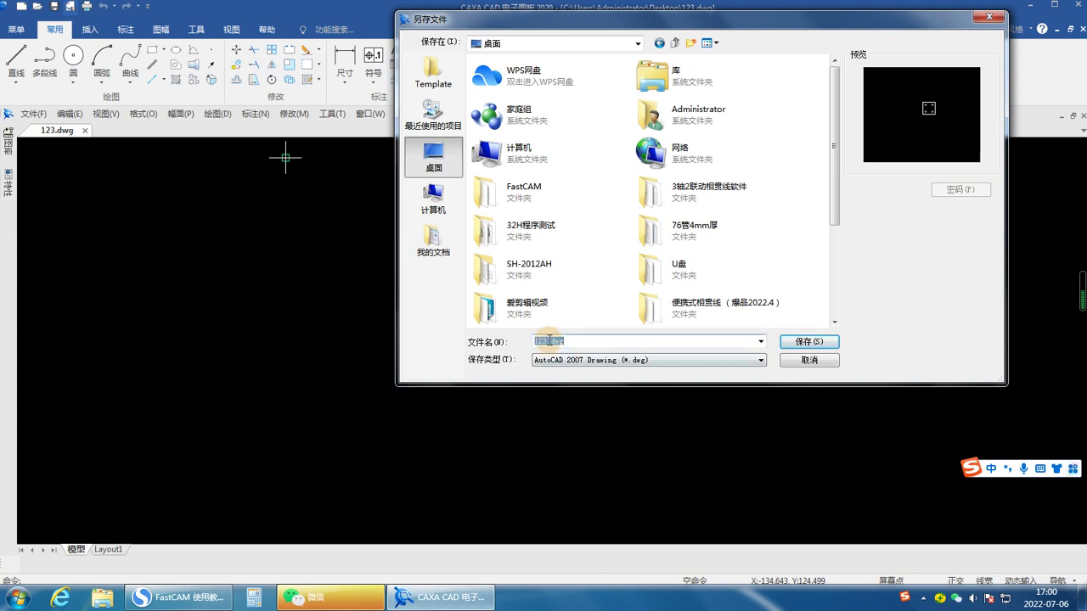
{"action": "left_click", "coordinate": [551, 341]}
{"action": "key", "text": "BackSpace"}
{"action": "key", "text": "BackSpace"}
{"action": "key", "text": "BackSpace"}
{"action": "type", "text": "456"}
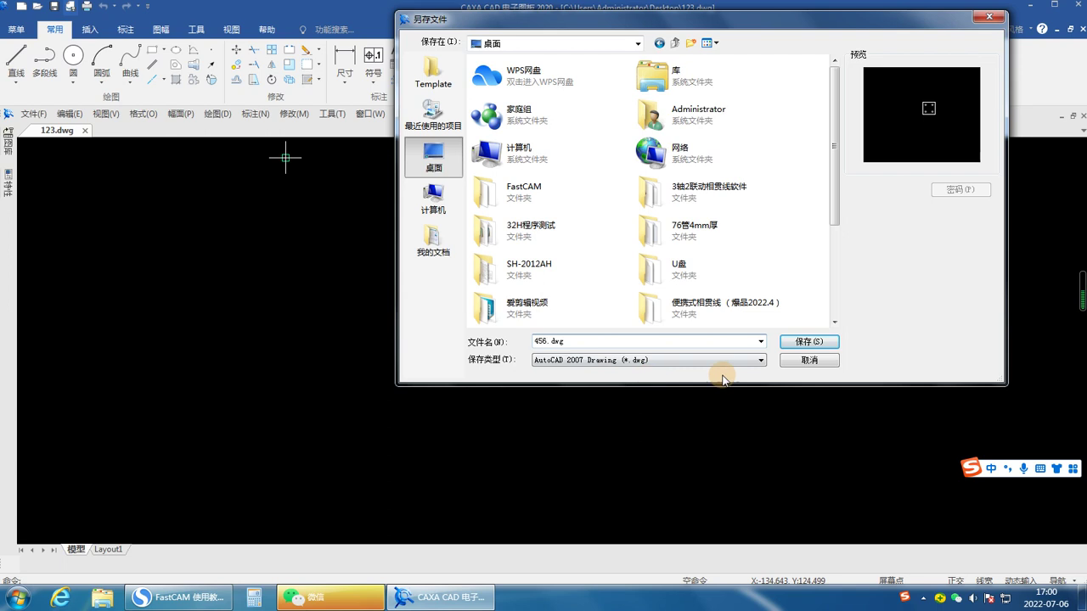
{"action": "left_click", "coordinate": [807, 342]}
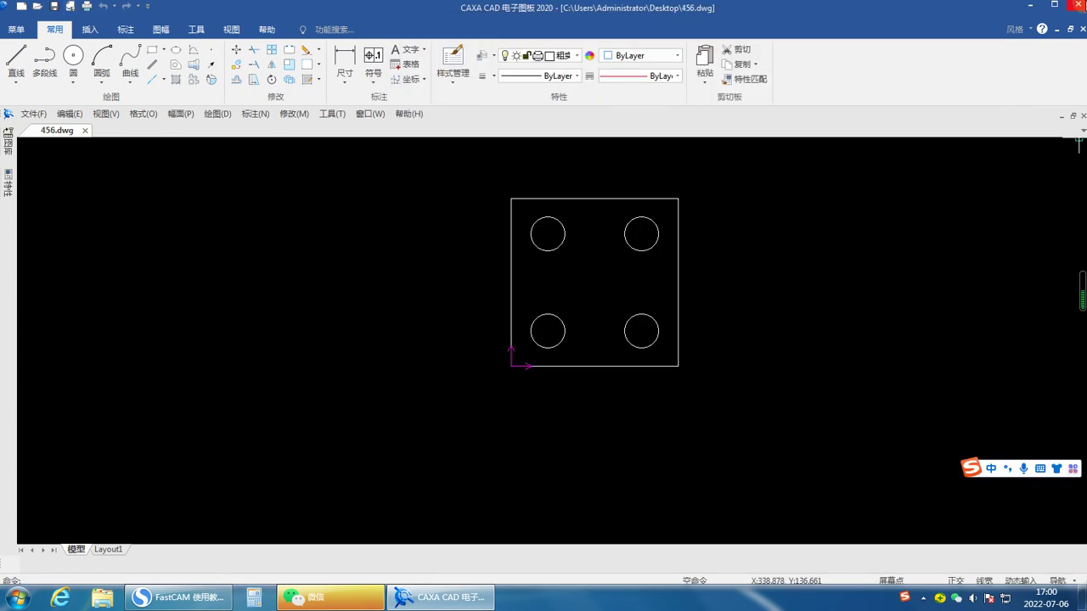
{"action": "left_click", "coordinate": [1029, 4]}
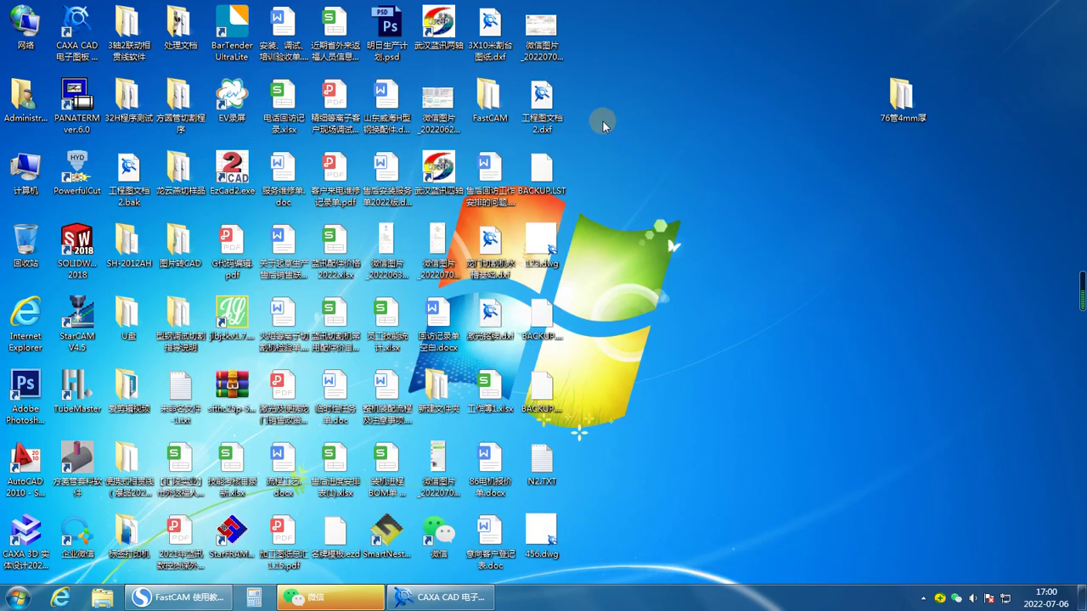
Open the FastCAM desktop folder and launch the FastNEST shortcut.
{"action": "double_click", "coordinate": [491, 98]}
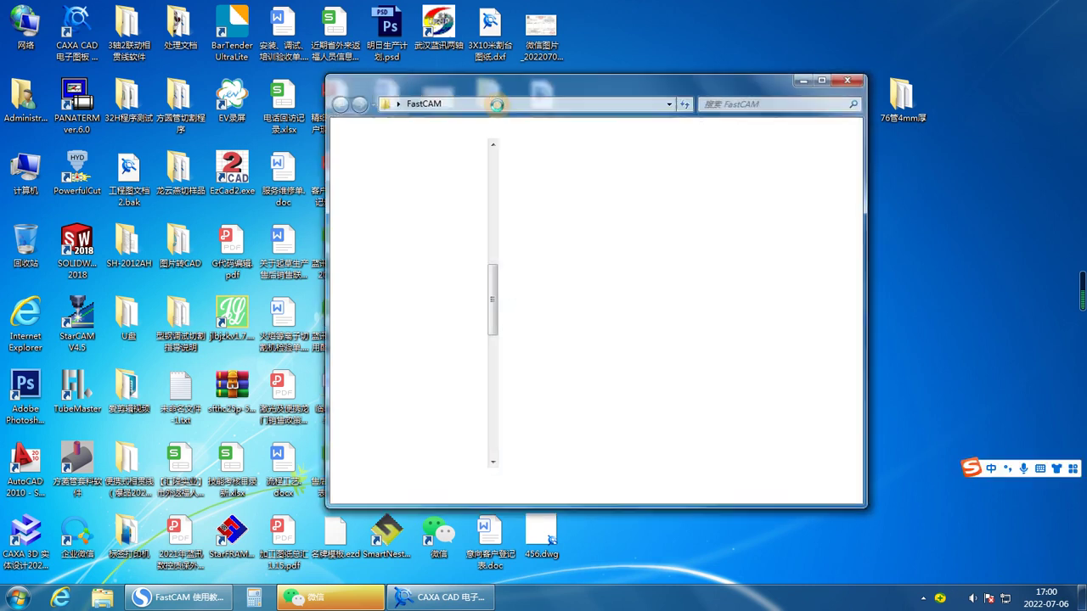
{"action": "left_click", "coordinate": [548, 184]}
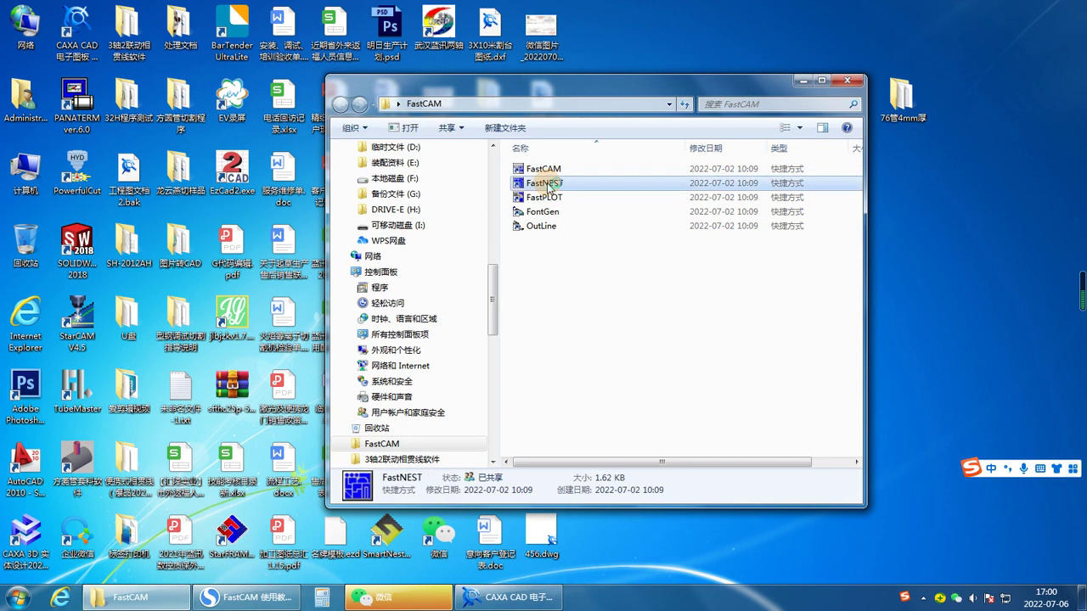
{"action": "double_click", "coordinate": [548, 184]}
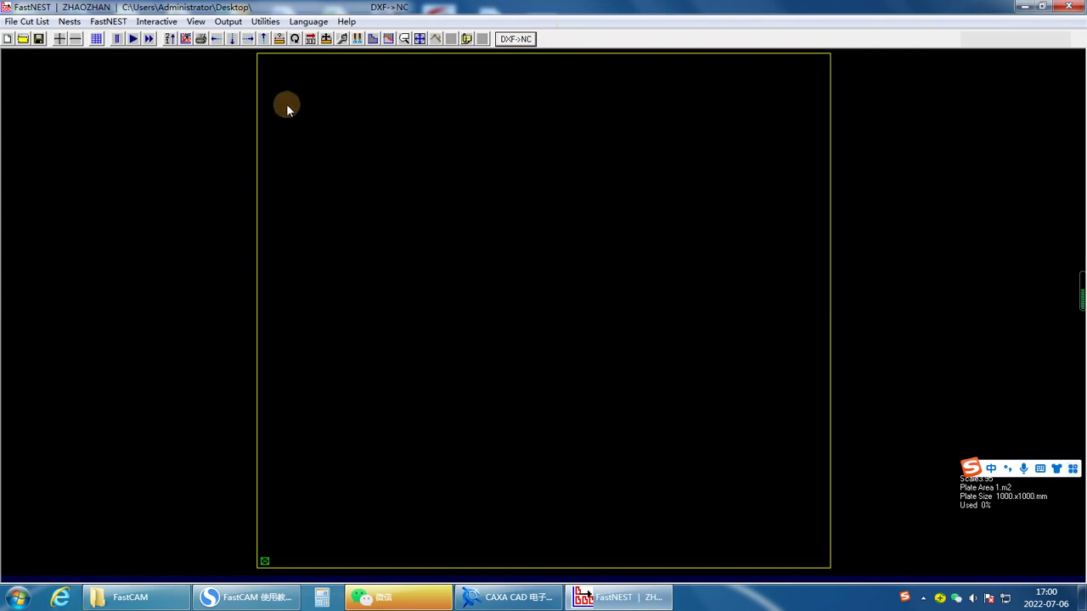
Set the plate length and width to 1200 mm, giving a 1.44 m² plate.
{"action": "left_click", "coordinate": [373, 39]}
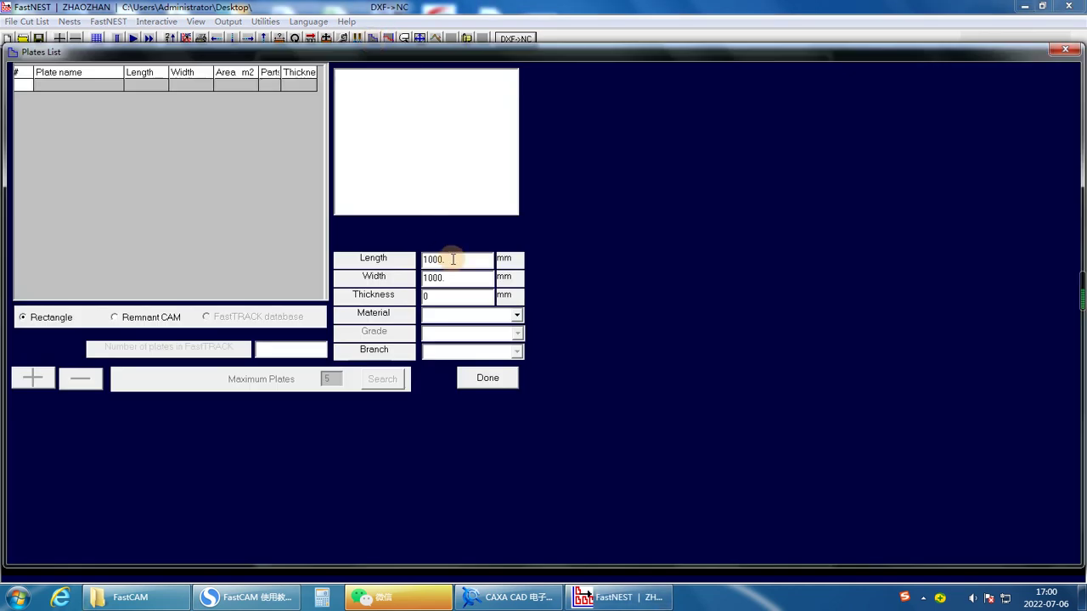
{"action": "double_click", "coordinate": [448, 257]}
{"action": "type", "text": "1200"}
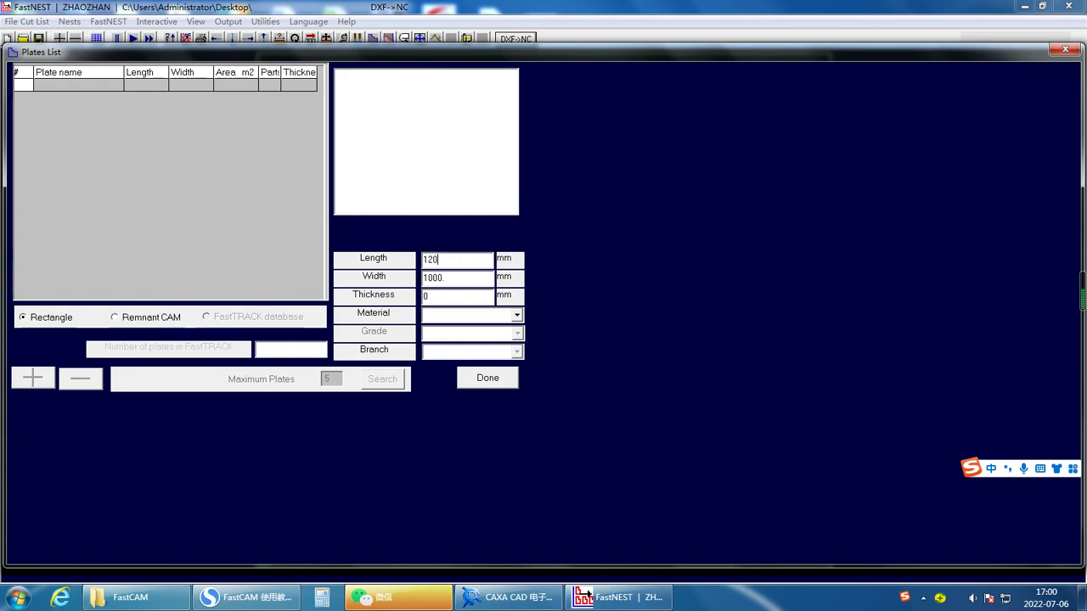
{"action": "double_click", "coordinate": [457, 279]}
{"action": "type", "text": "120"}
{"action": "left_click", "coordinate": [490, 379]}
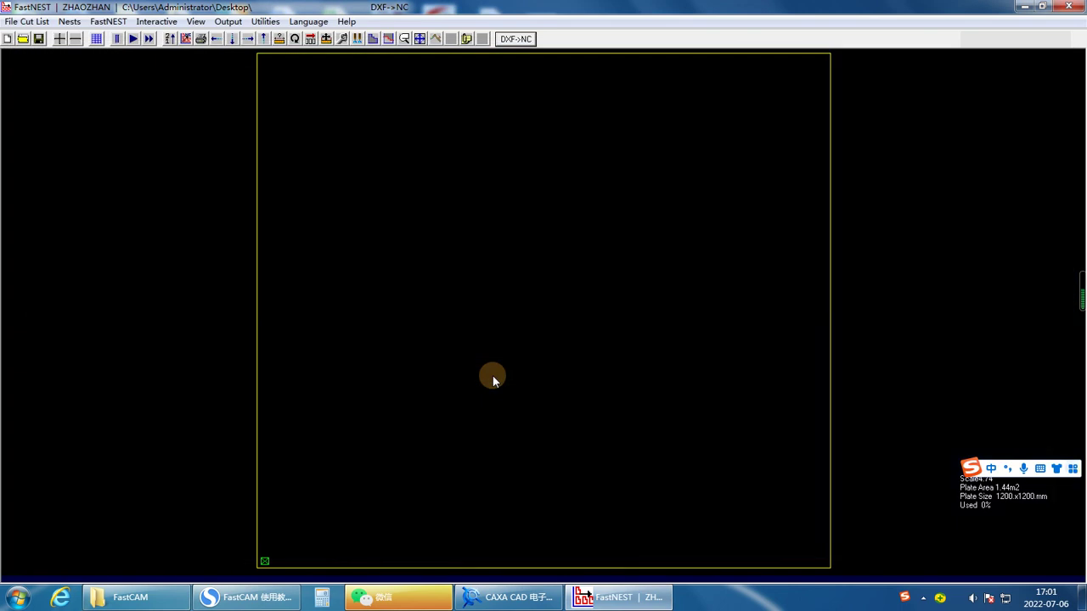
{"action": "left_click", "coordinate": [518, 45]}
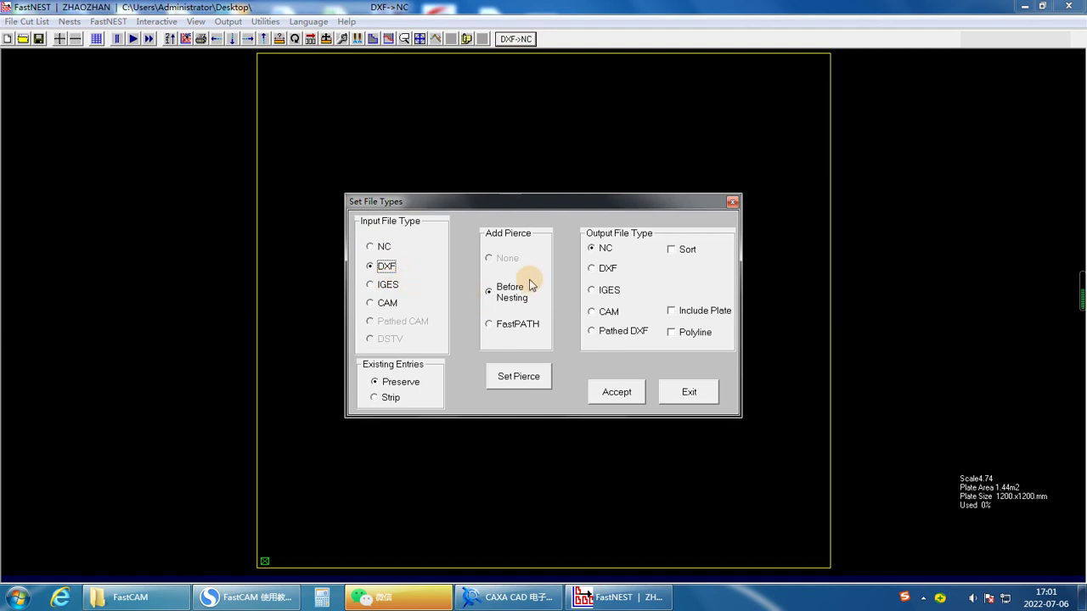
Keep DXF input and NC output, add pierces Before Nesting, and accept.
{"action": "left_click", "coordinate": [488, 291]}
{"action": "left_click", "coordinate": [619, 394]}
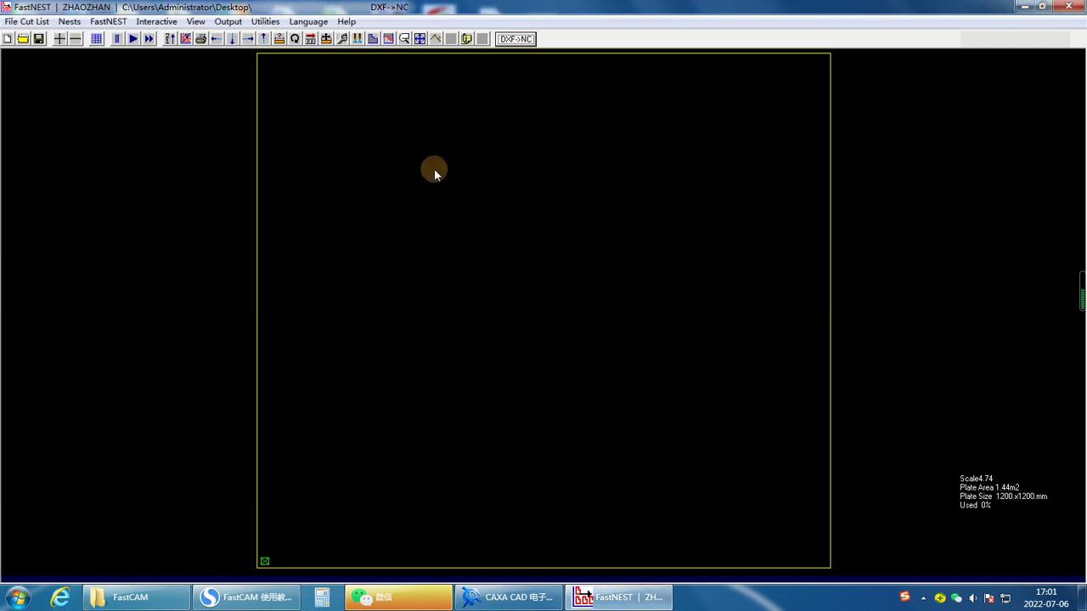
Review the nesting spacing (8 mm part-to-part, 5 mm part-to-plate) and confirm the parameters.
{"action": "left_click", "coordinate": [342, 39]}
{"action": "left_click", "coordinate": [494, 149]}
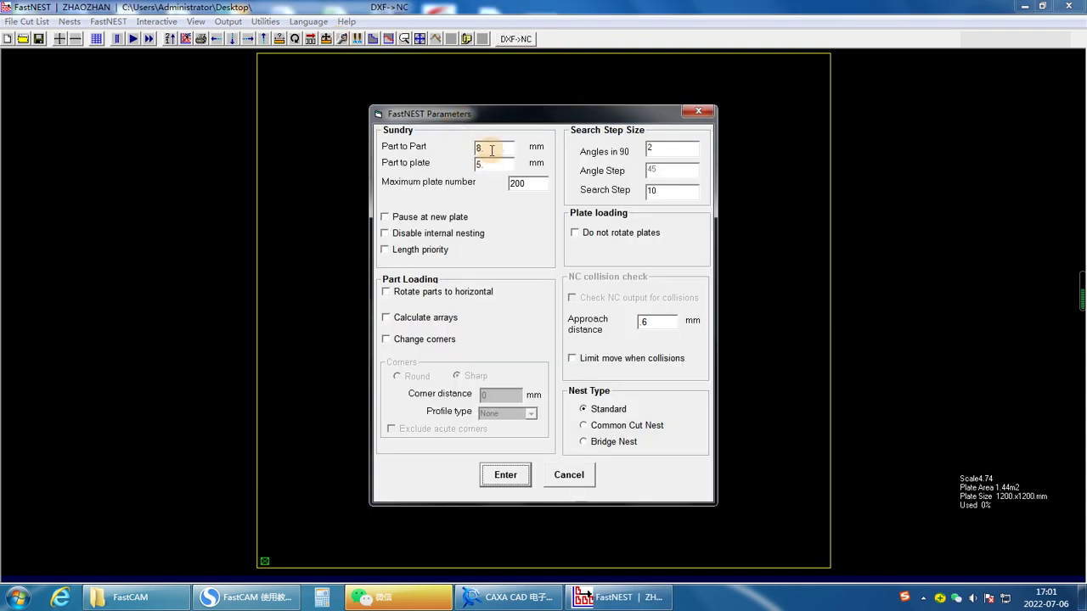
{"action": "left_click_drag", "start_coordinate": [495, 148], "coordinate": [466, 152]}
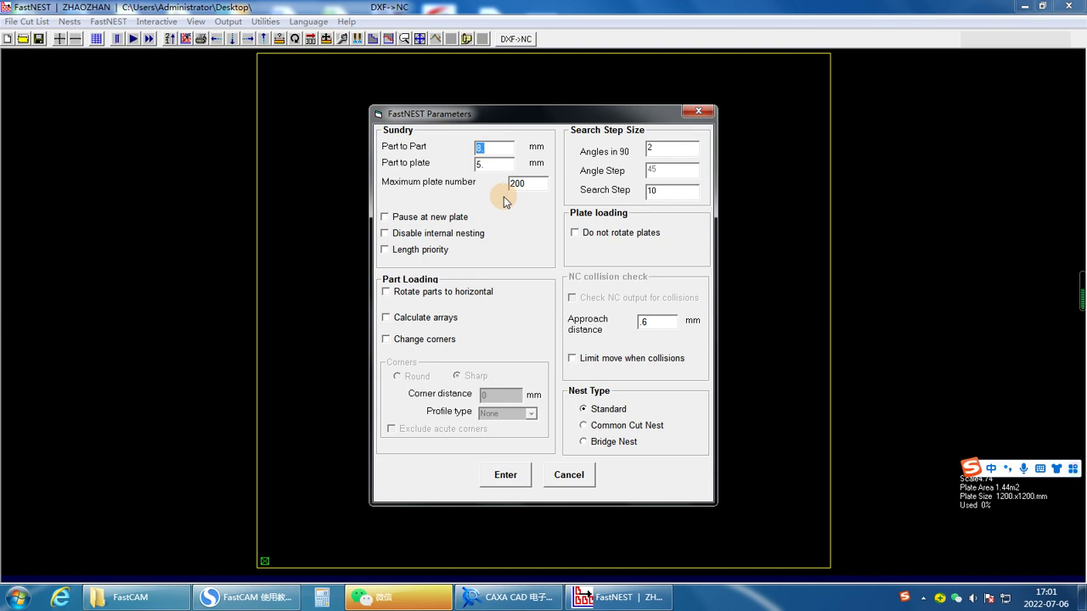
{"action": "left_click_drag", "start_coordinate": [488, 165], "coordinate": [461, 164]}
{"action": "left_click", "coordinate": [505, 476]}
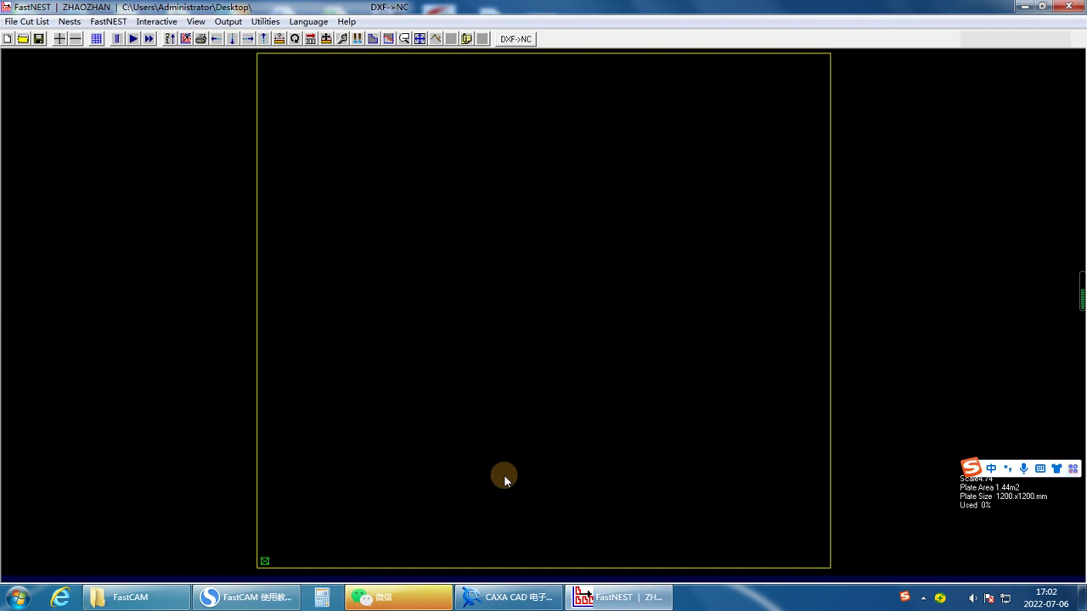
Add 456.dwg from the Desktop as a nest part, showing DWG files in the list.
{"action": "left_click", "coordinate": [59, 39]}
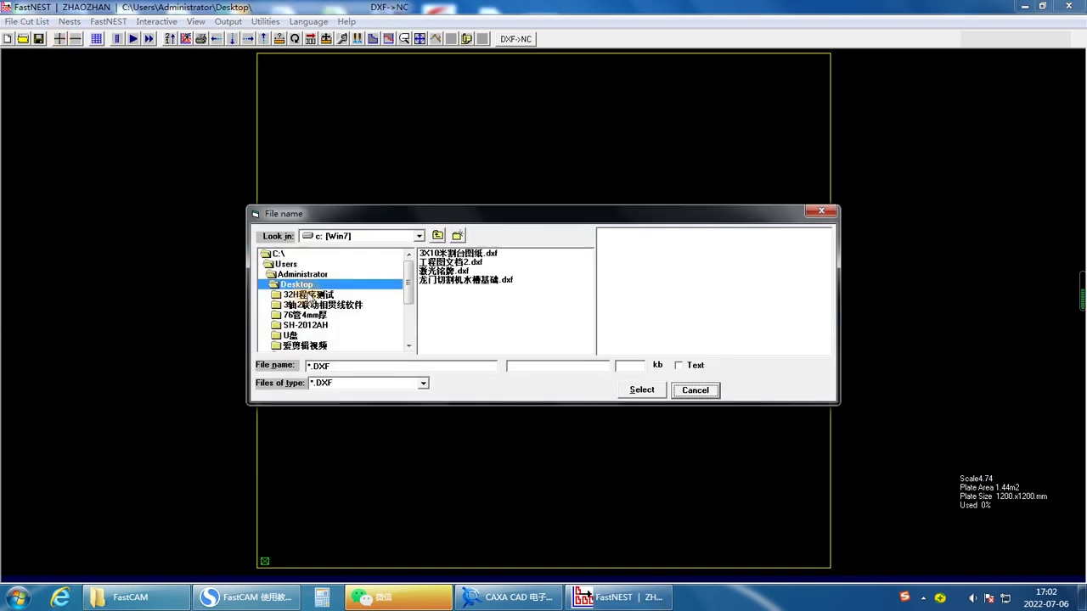
{"action": "left_click", "coordinate": [297, 296]}
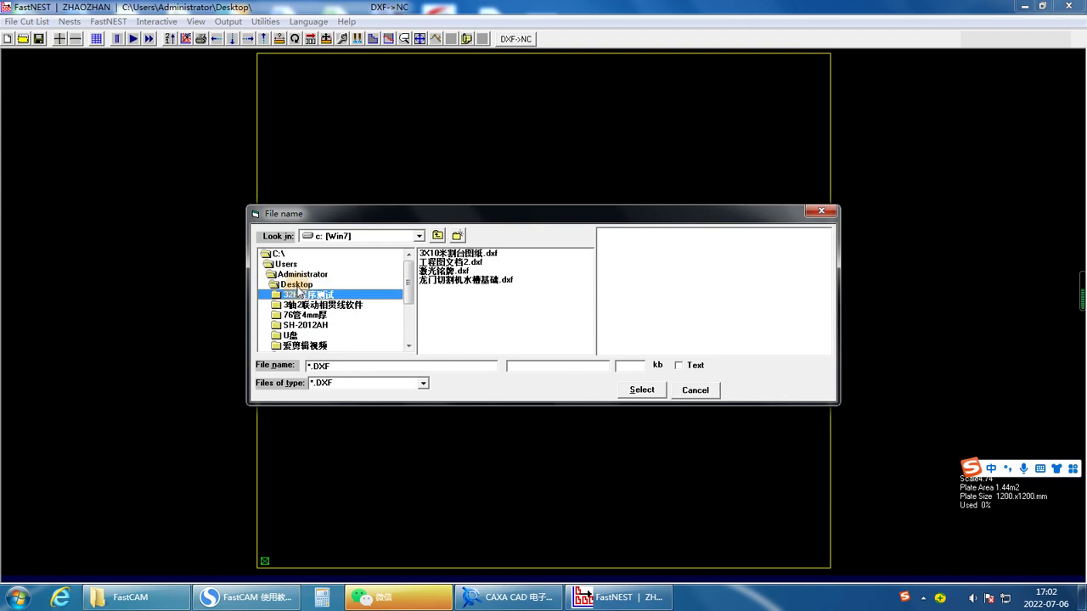
{"action": "left_click", "coordinate": [298, 286]}
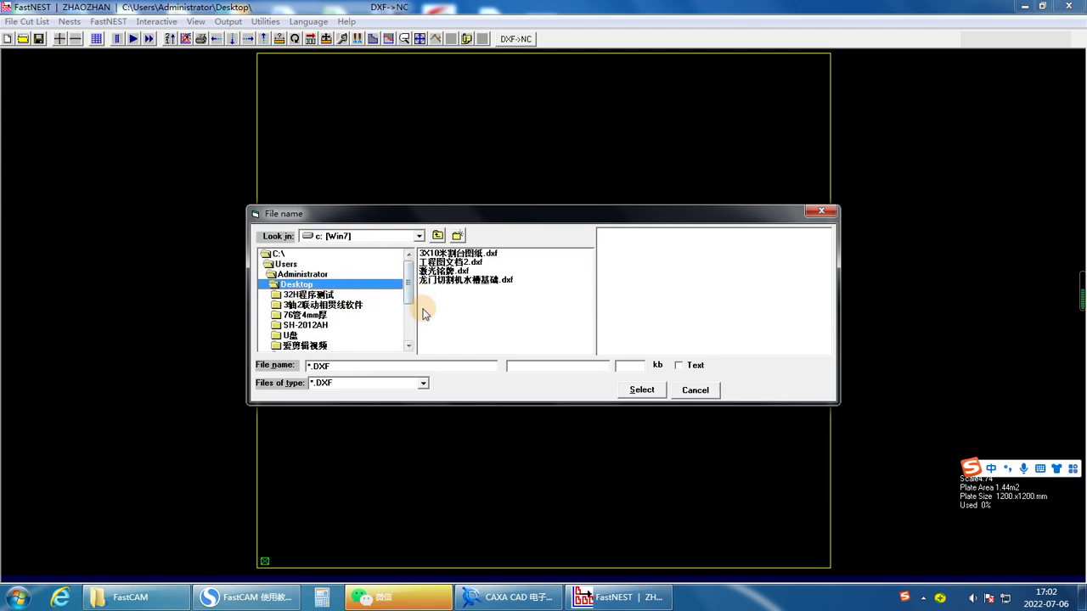
{"action": "left_click", "coordinate": [423, 384]}
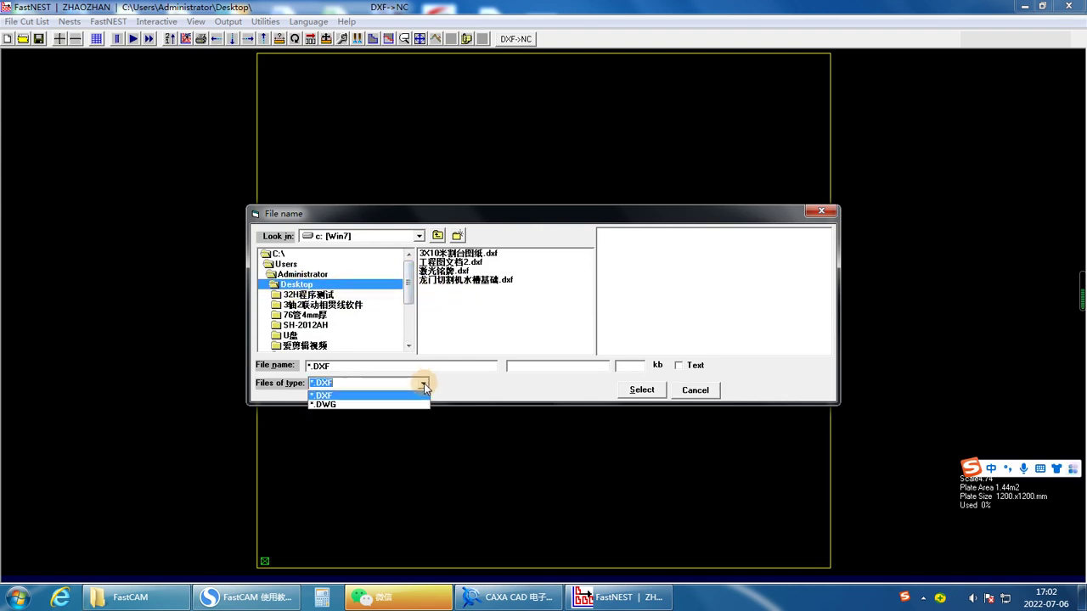
{"action": "left_click", "coordinate": [340, 405]}
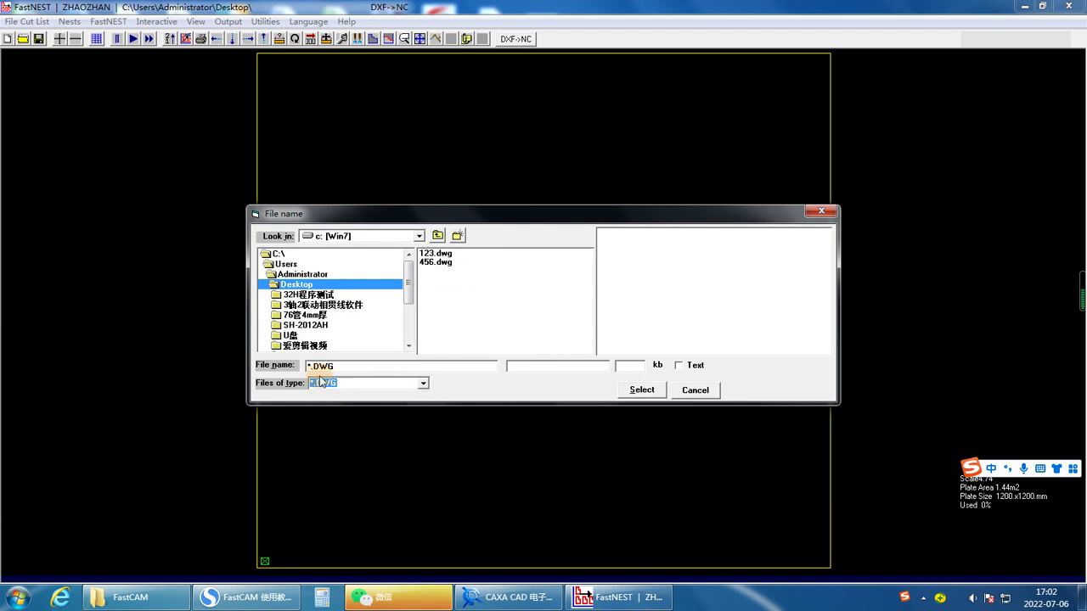
{"action": "left_click", "coordinate": [428, 264]}
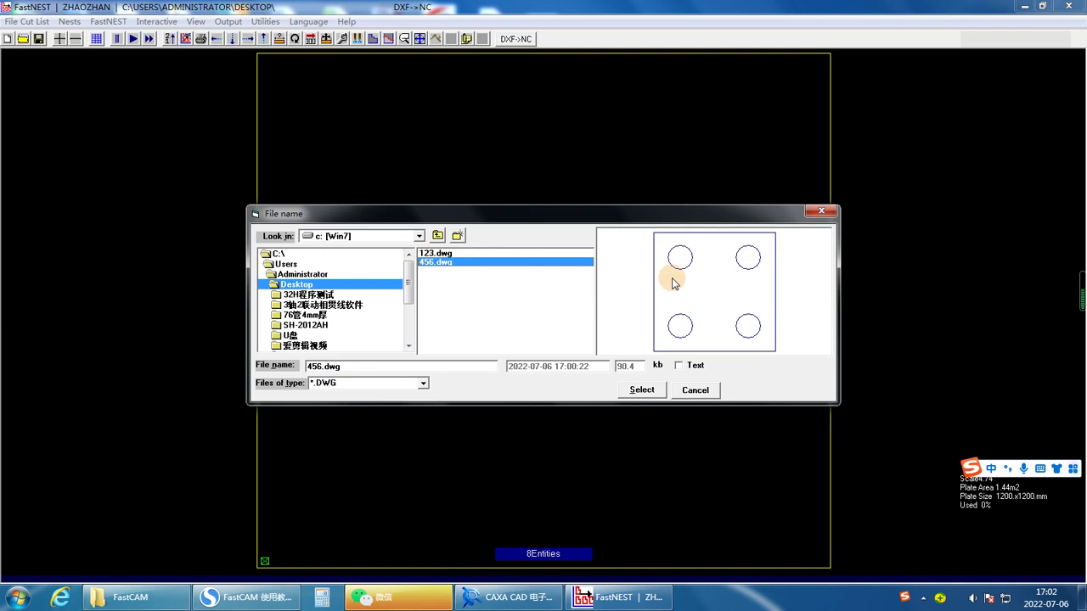
{"action": "left_click", "coordinate": [641, 392]}
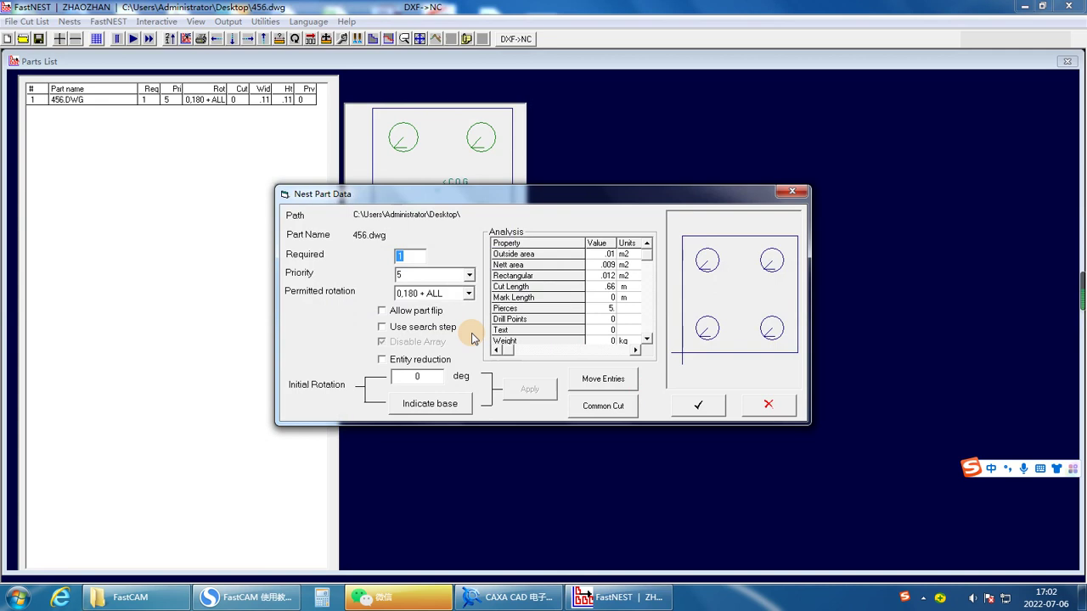
Set the required quantity of 456.dwg to 30 and run the nest.
{"action": "left_click_drag", "start_coordinate": [414, 255], "coordinate": [380, 257]}
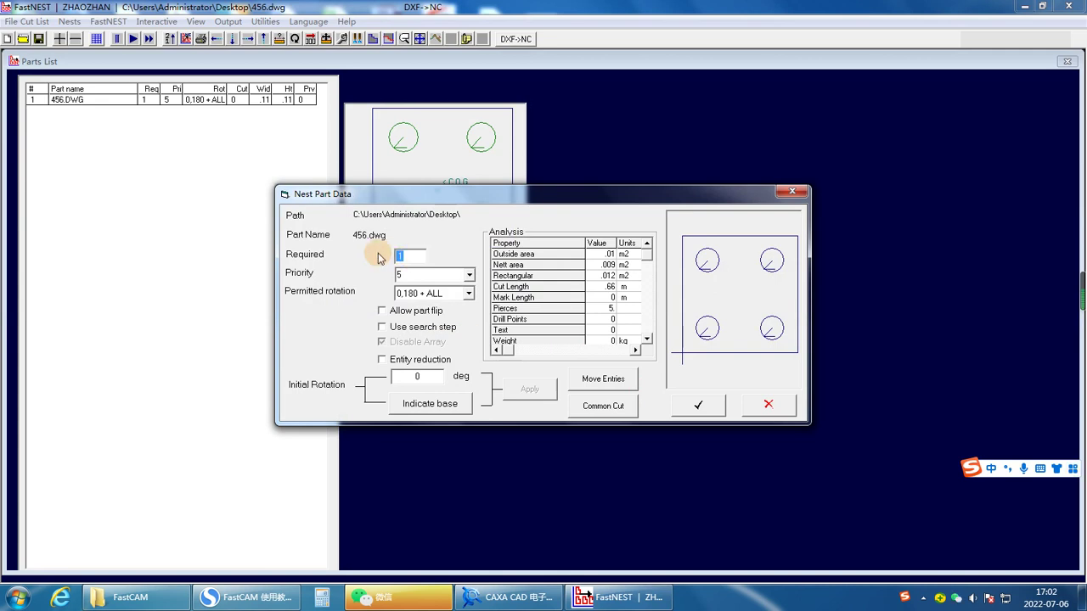
{"action": "type", "text": "30"}
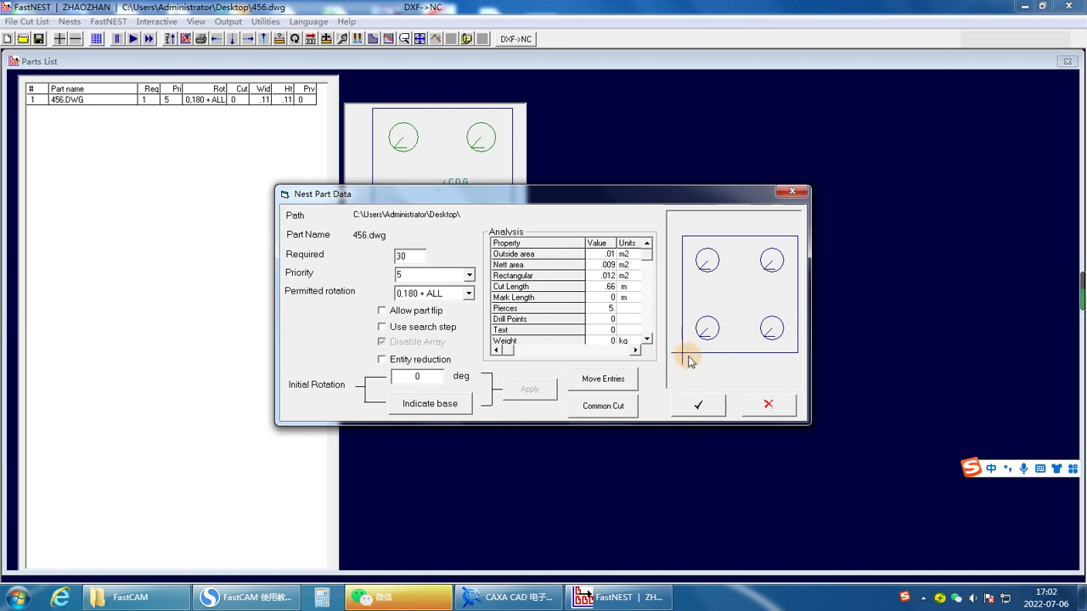
{"action": "left_click", "coordinate": [698, 407]}
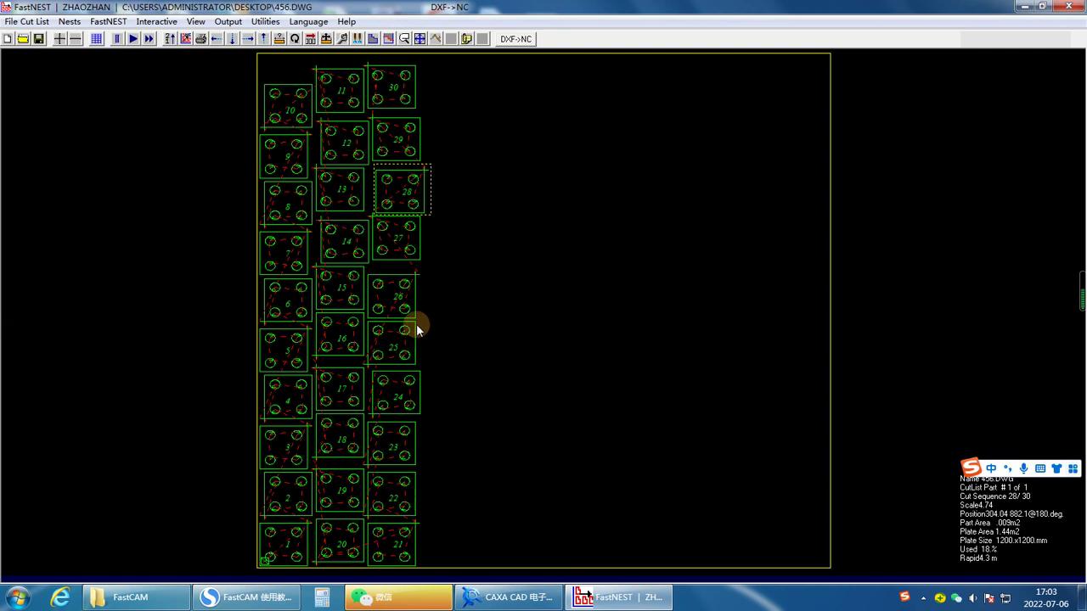
Output the nest under the name N7 and agree to resequence the parts.
{"action": "left_click", "coordinate": [185, 40]}
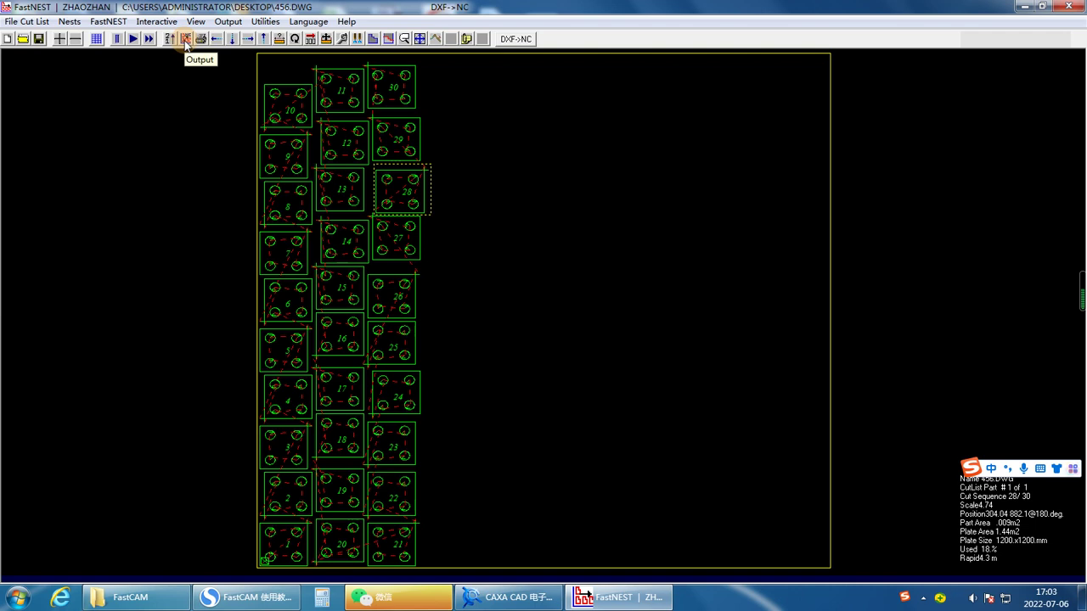
{"action": "left_click", "coordinate": [185, 40]}
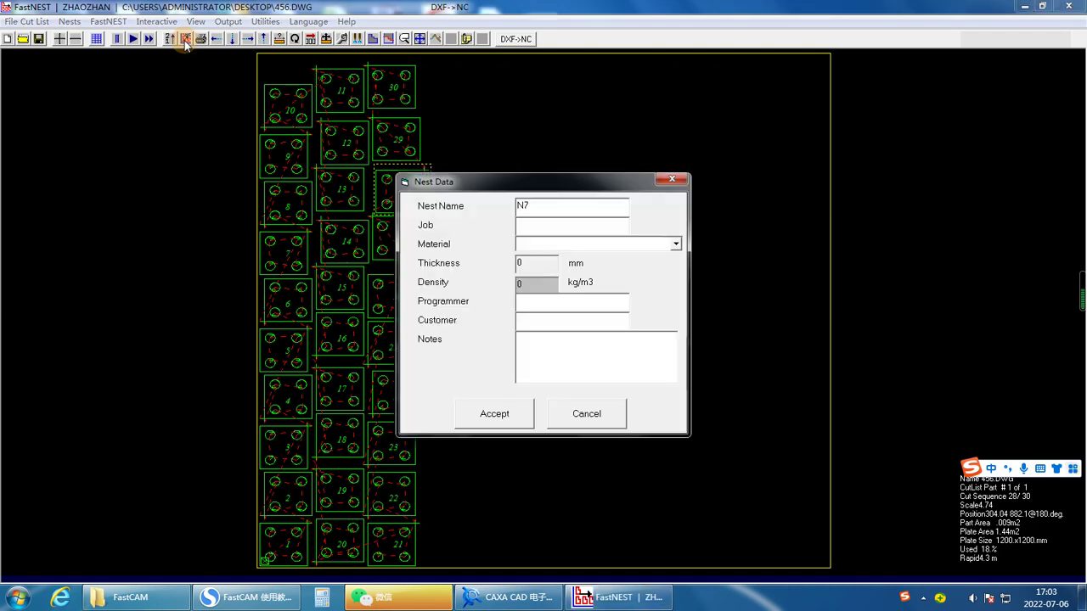
{"action": "left_click_drag", "start_coordinate": [474, 182], "coordinate": [607, 139]}
{"action": "left_click", "coordinate": [628, 374]}
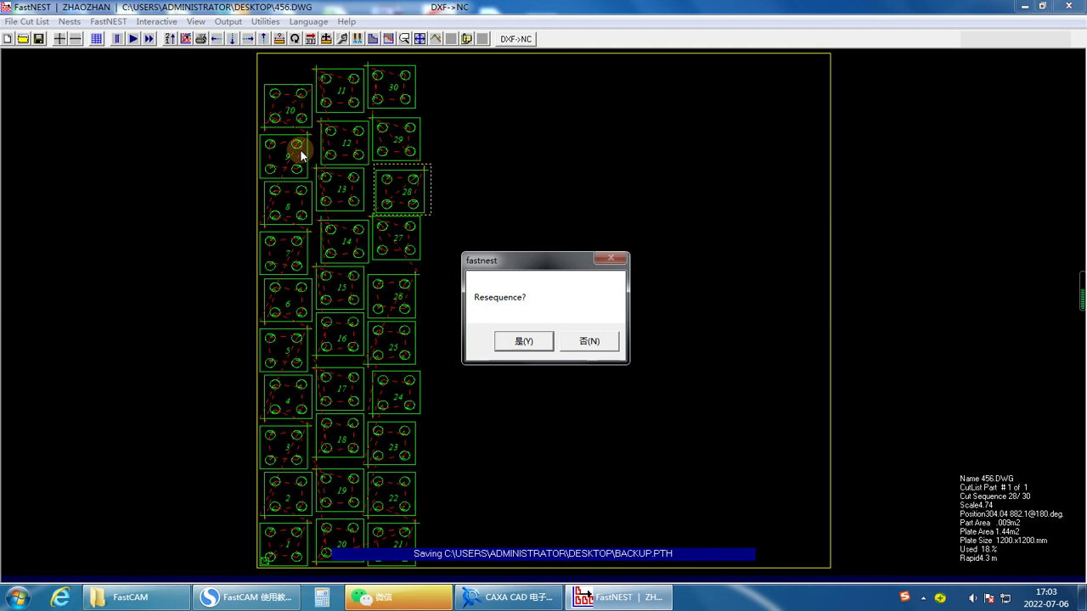
{"action": "left_click", "coordinate": [522, 342]}
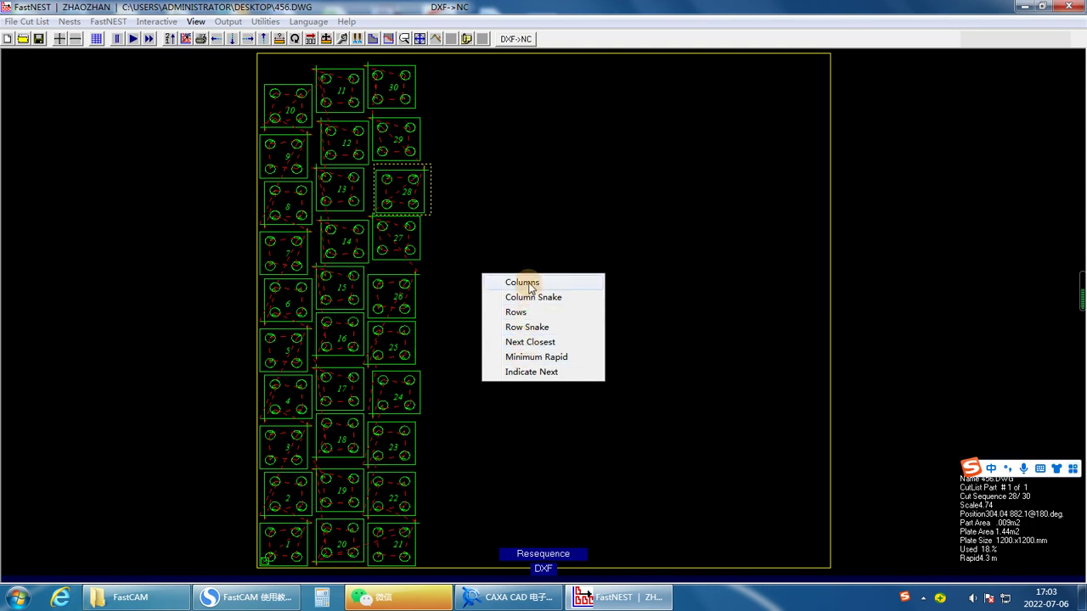
Resequence the parts by rows, declining to plot all nests or move entry positions.
{"action": "left_click", "coordinate": [528, 313]}
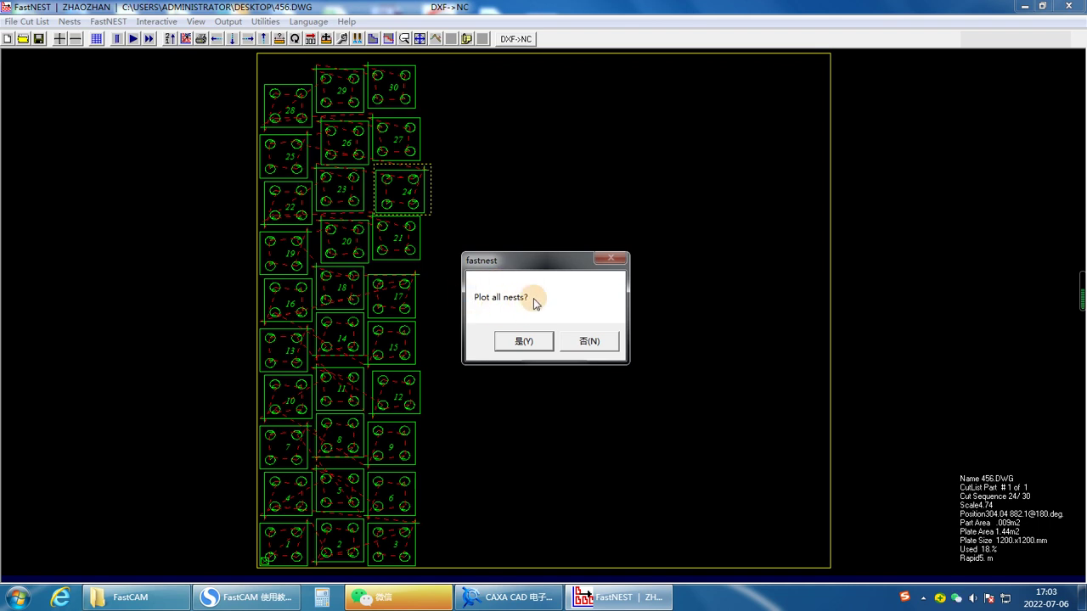
{"action": "left_click", "coordinate": [591, 343]}
{"action": "left_click", "coordinate": [589, 341]}
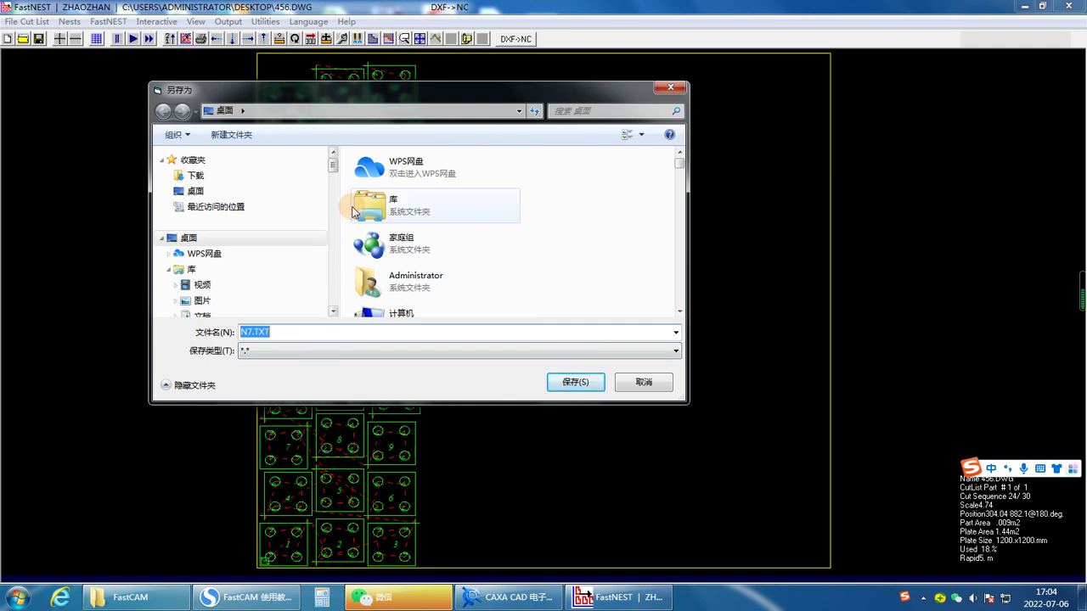
Save the NC file as N7.TXT in the Desktop folder.
{"action": "left_click", "coordinate": [197, 194]}
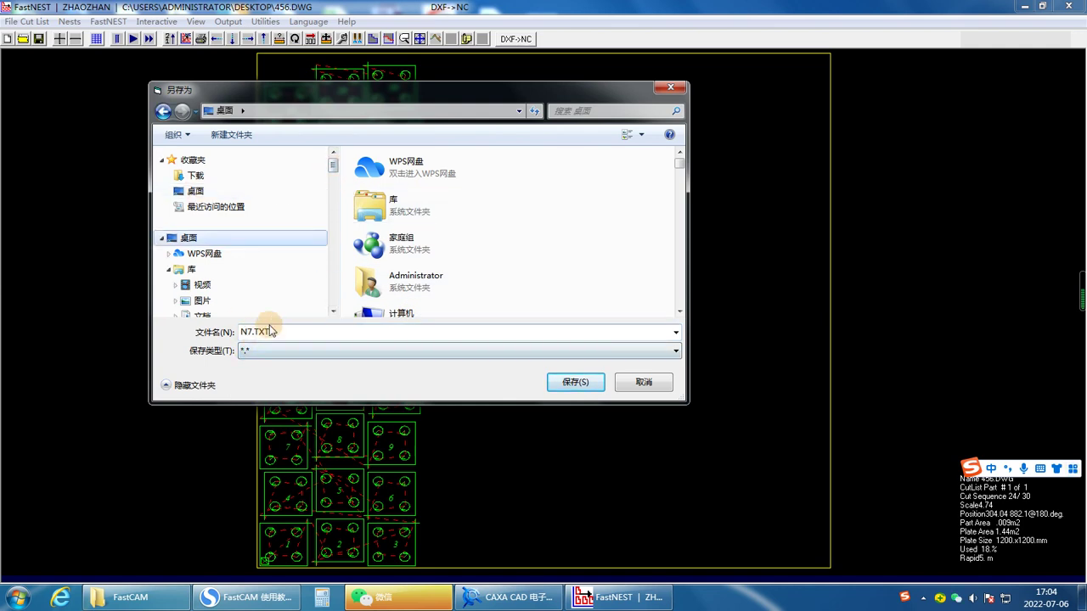
{"action": "left_click", "coordinate": [575, 383]}
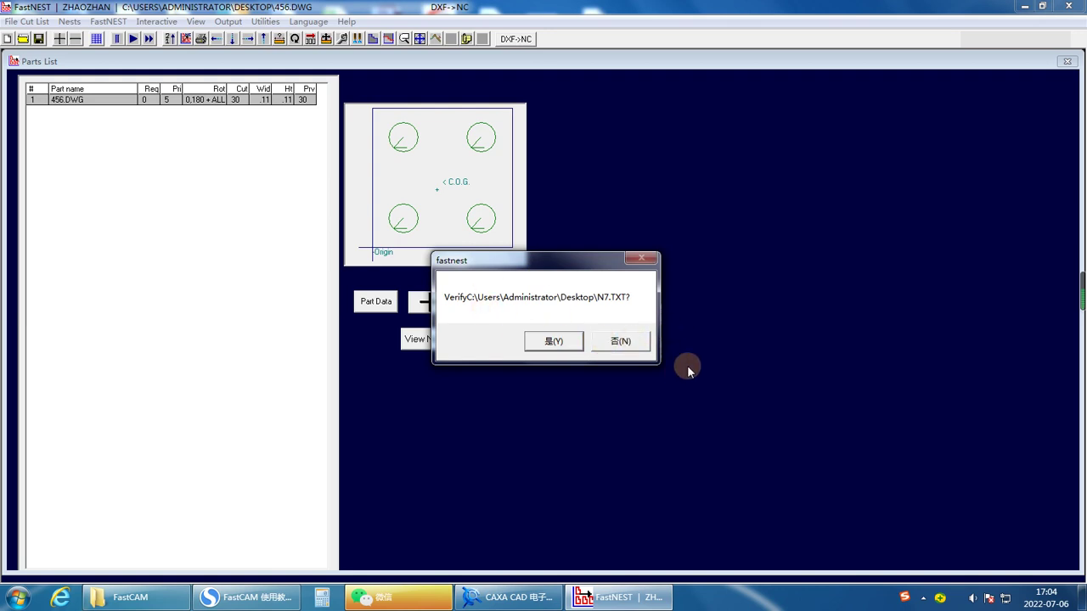
Accept verifying N7.TXT, review its pierce points and lead-ins in FastPLOT, then minimize the viewer.
{"action": "left_click", "coordinate": [553, 342]}
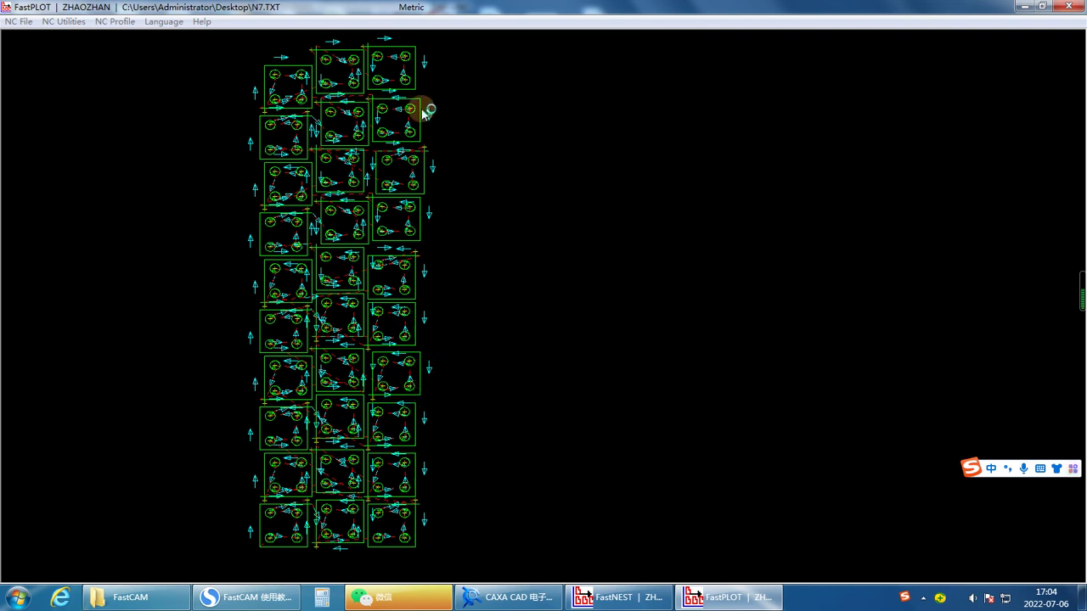
{"action": "left_click", "coordinate": [1024, 7]}
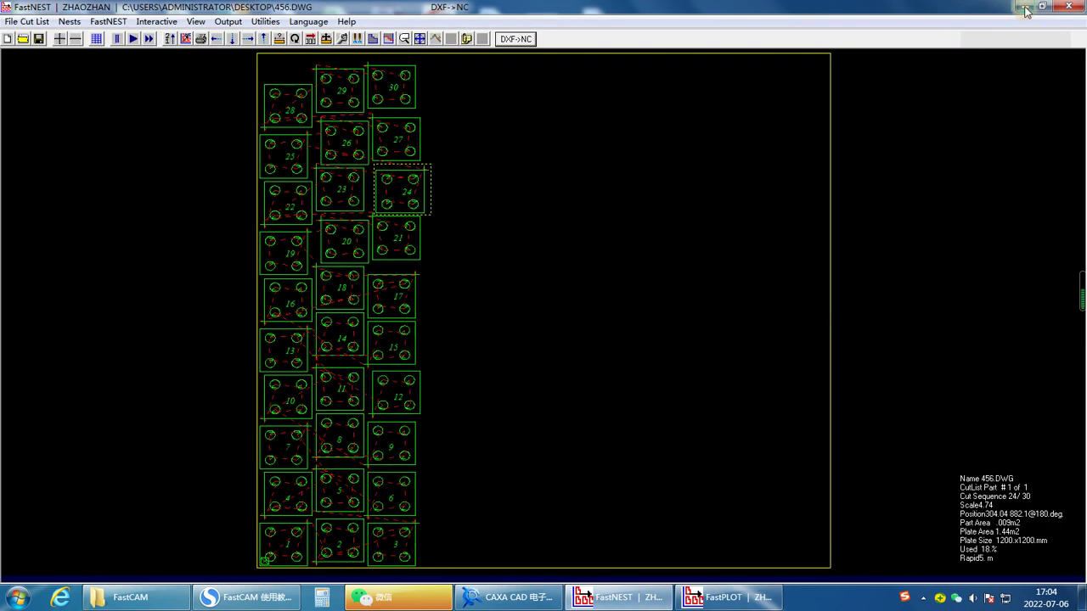
Minimize FastNEST and the FastCAM folder, then copy N7.TXT from the desktop.
{"action": "left_click", "coordinate": [1025, 6]}
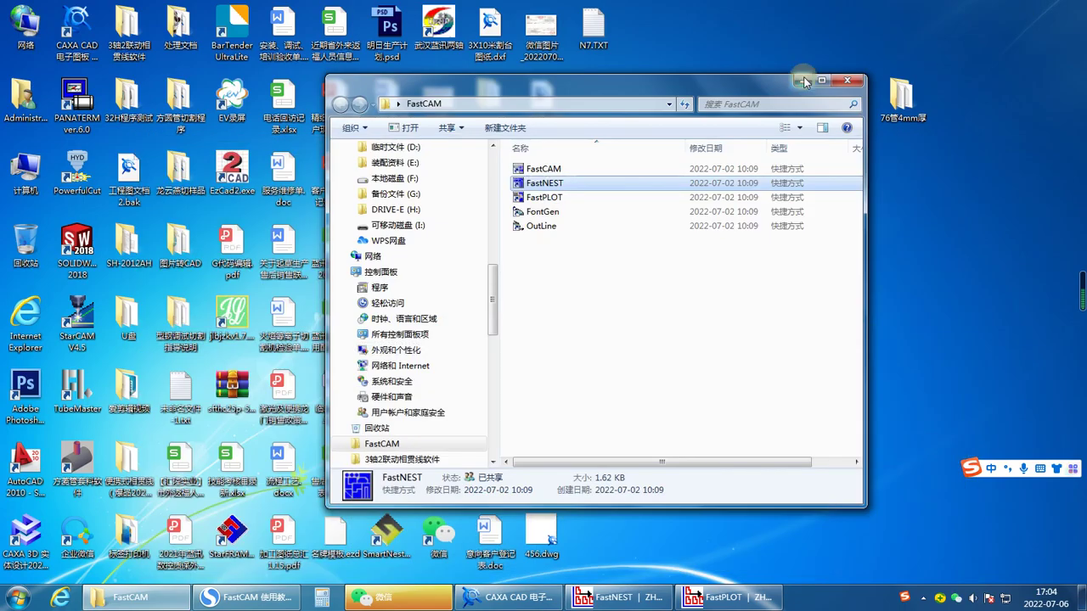
{"action": "left_click", "coordinate": [800, 82]}
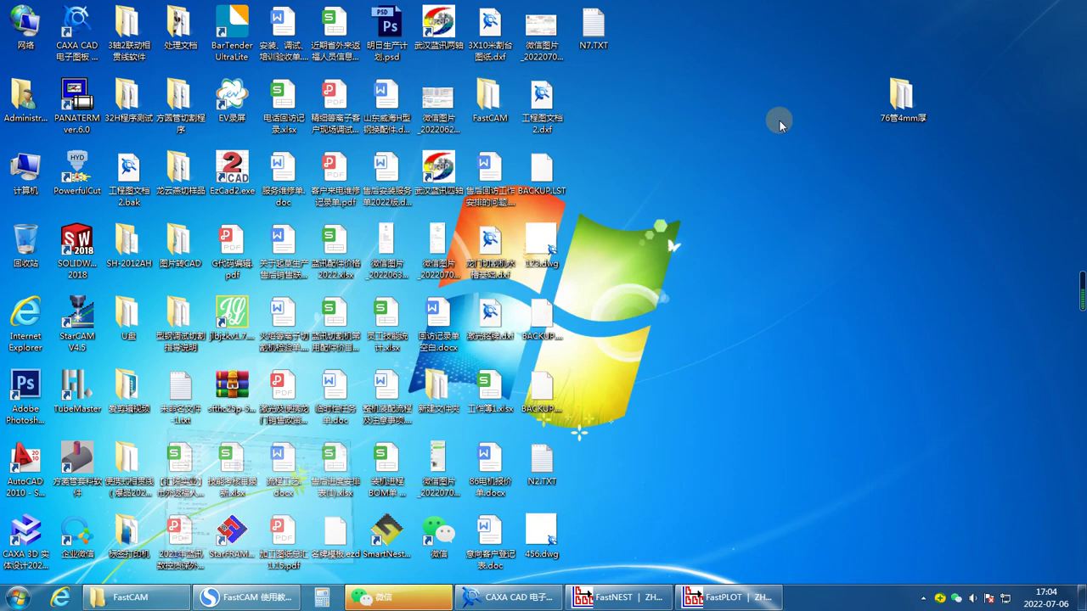
{"action": "left_click", "coordinate": [597, 32]}
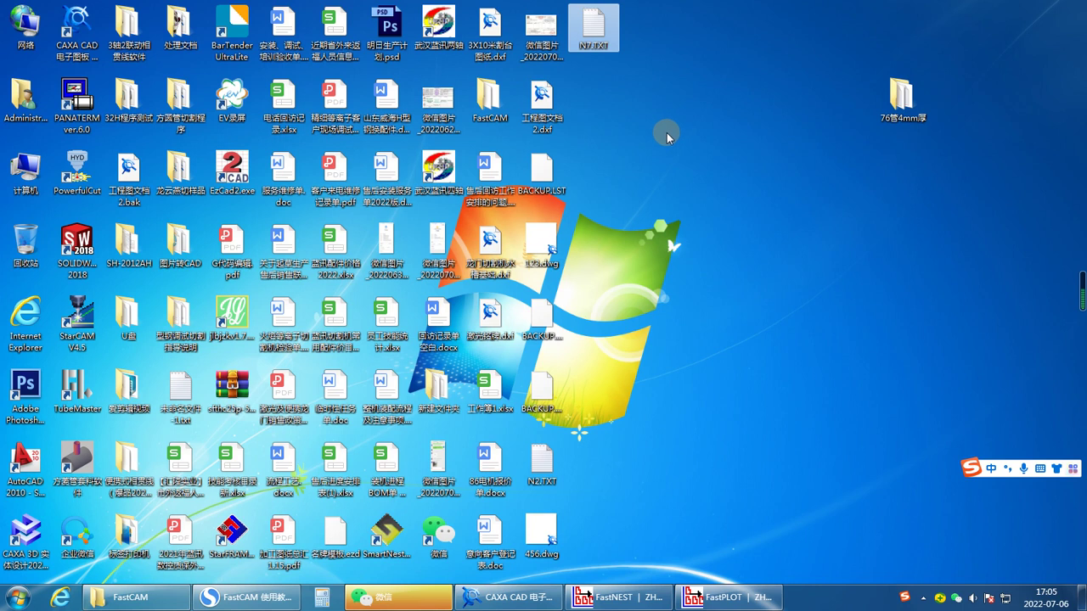
{"action": "right_click", "coordinate": [590, 26]}
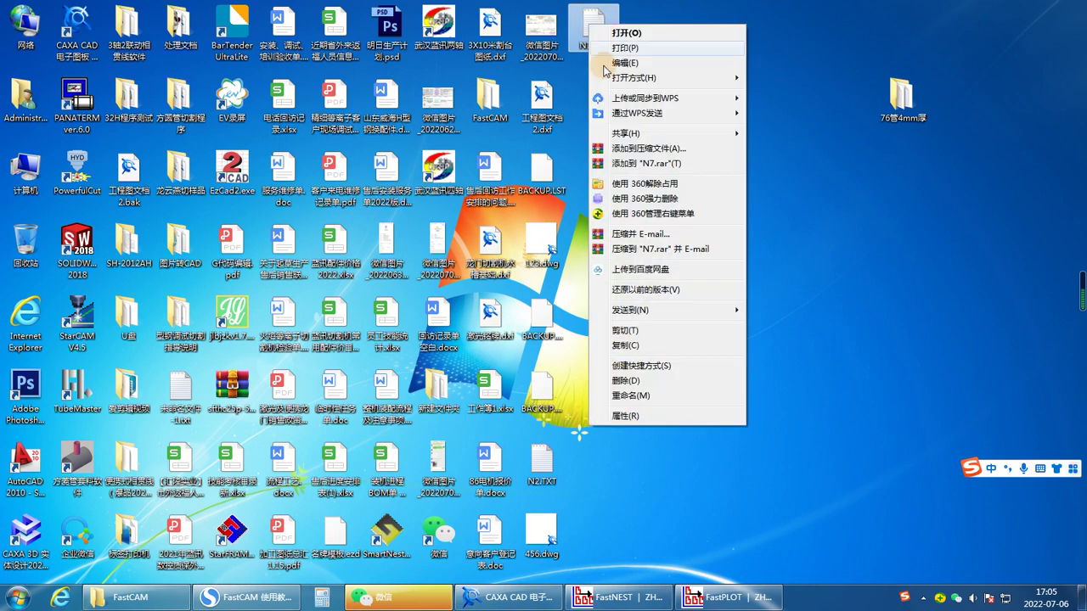
{"action": "left_click", "coordinate": [625, 346]}
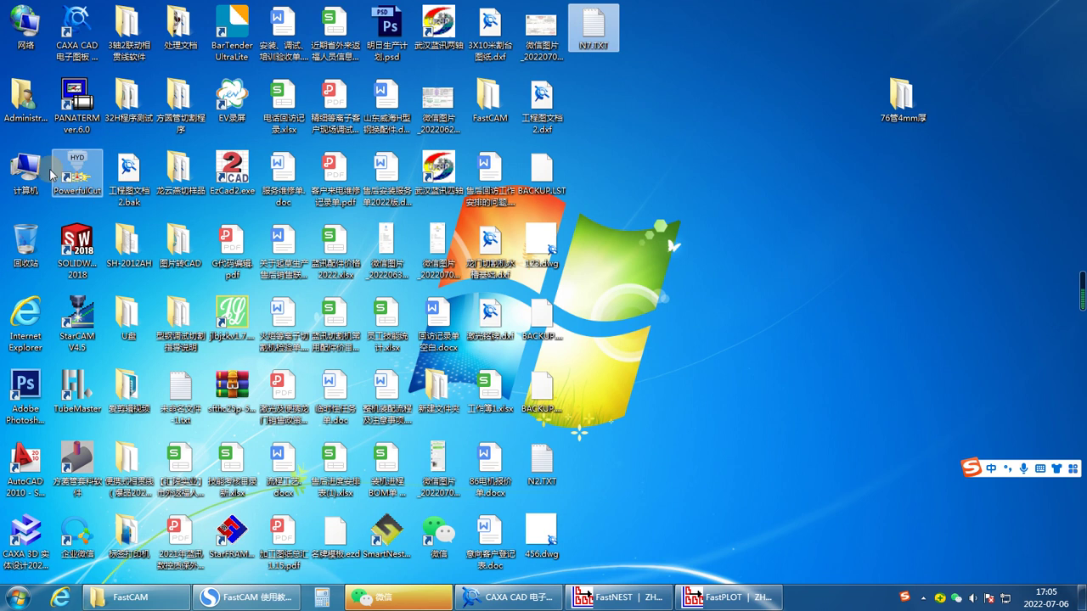
Paste N7.TXT onto removable disk (I:) from Computer, then close the drive window.
{"action": "double_click", "coordinate": [26, 170]}
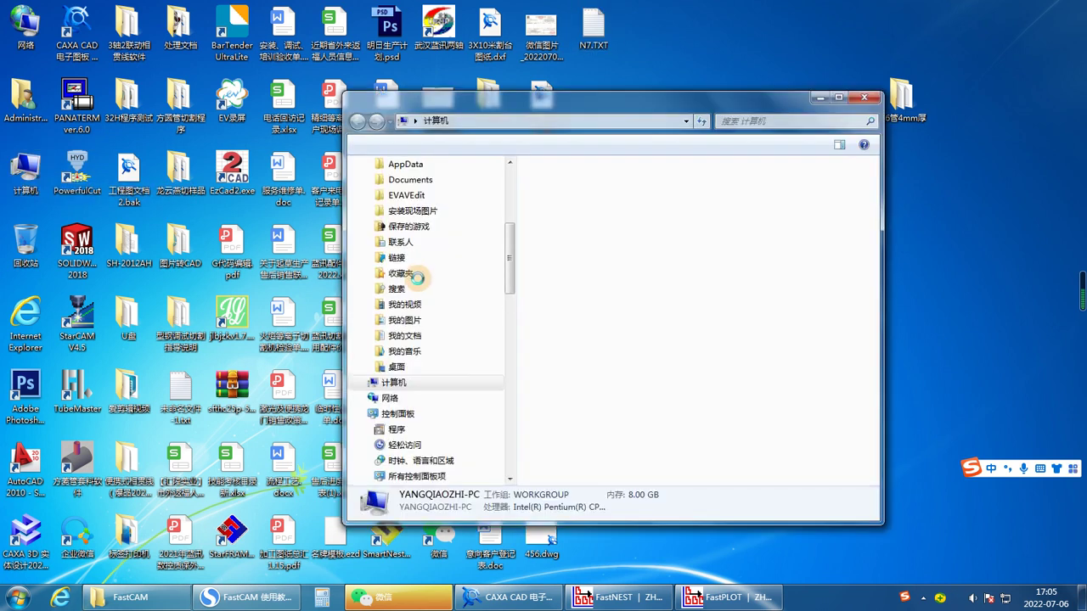
{"action": "left_click", "coordinate": [624, 346]}
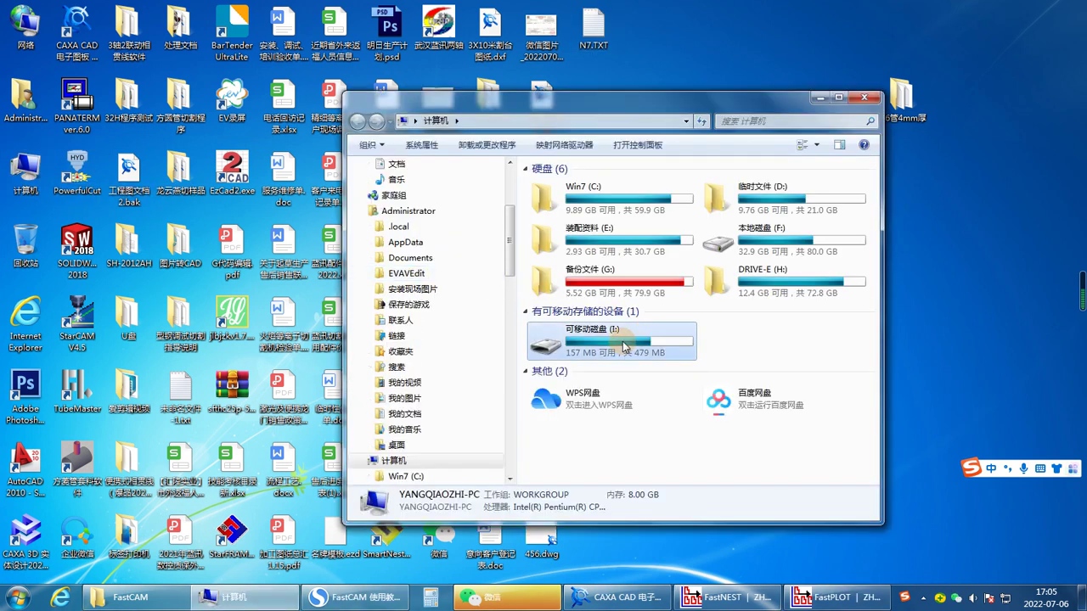
{"action": "double_click", "coordinate": [624, 346]}
{"action": "right_click", "coordinate": [690, 455]}
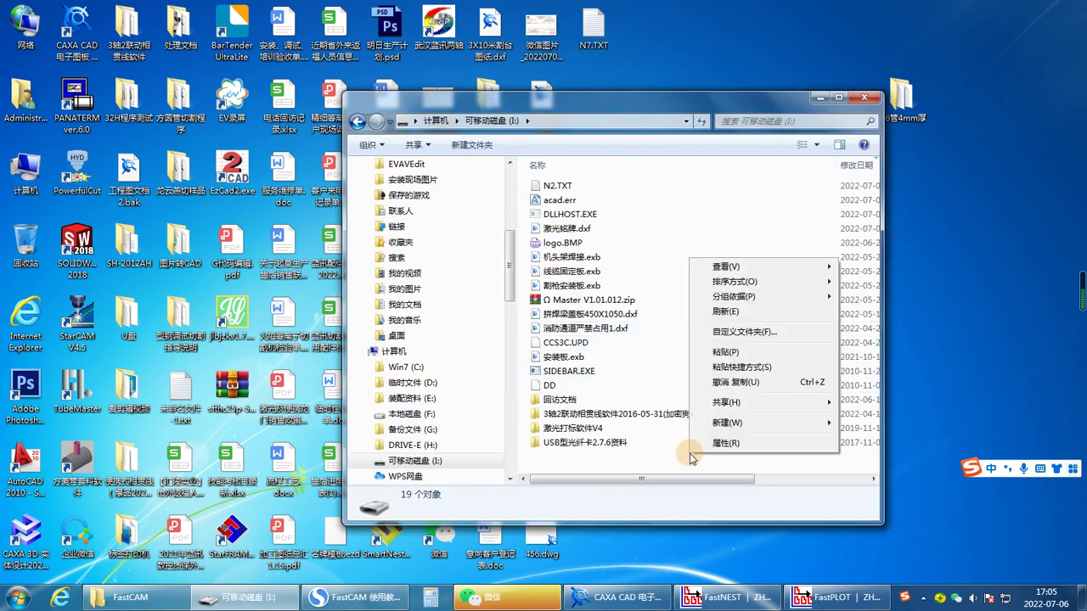
{"action": "left_click", "coordinate": [726, 352]}
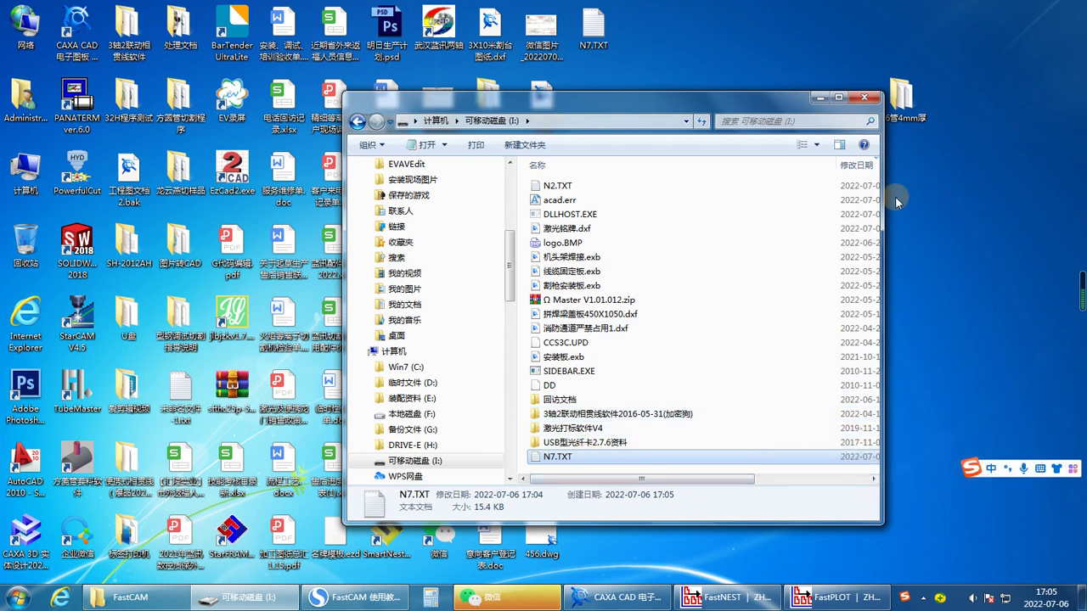
{"action": "left_click", "coordinate": [867, 99]}
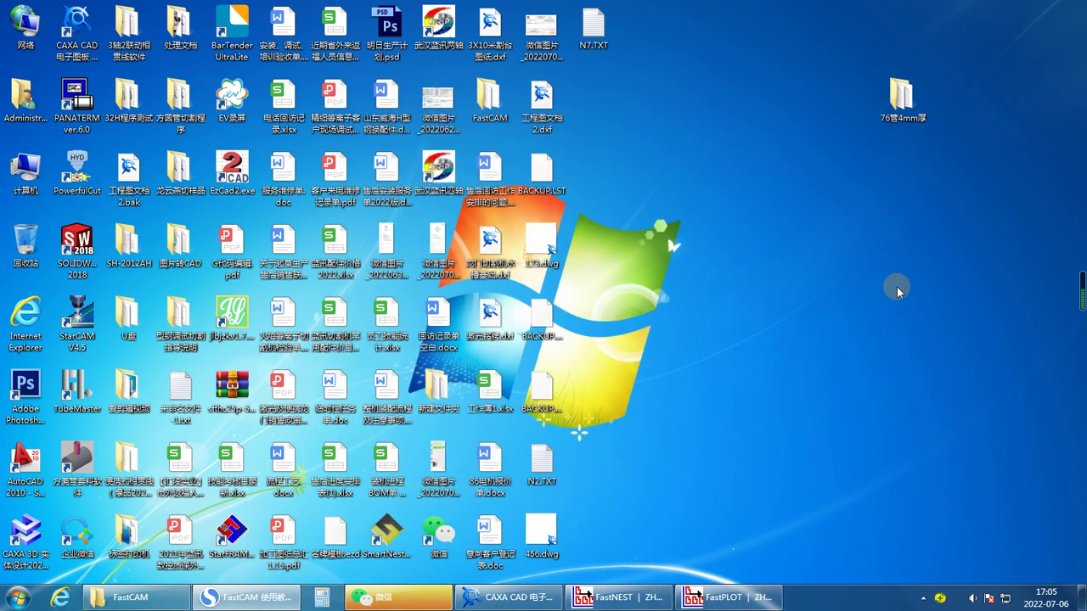